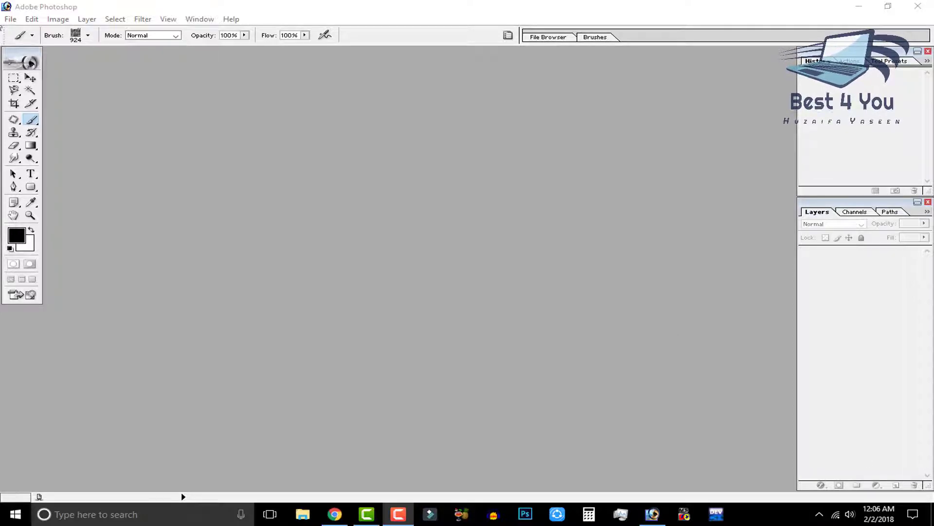
Create a new blank canvas from the 1920×1080 HDTV preset
{"action": "left_click", "coordinate": [10, 20]}
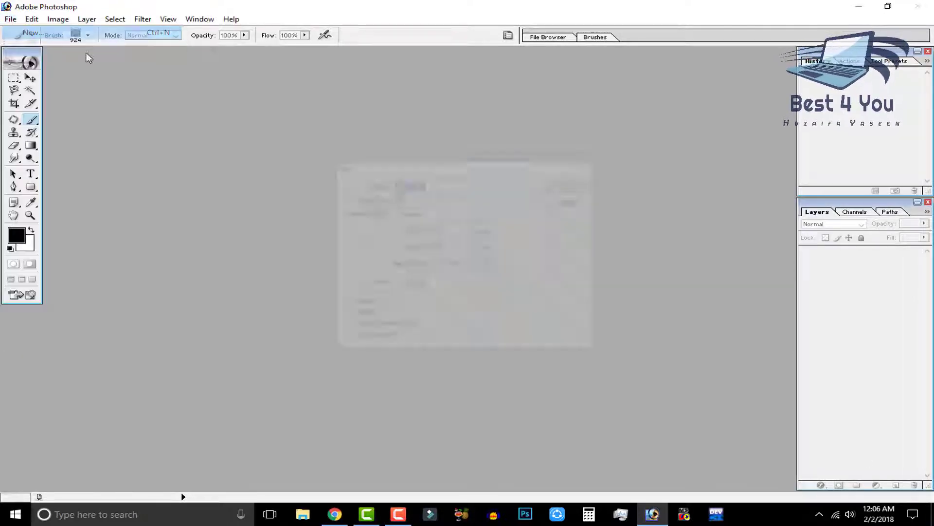
{"action": "left_click", "coordinate": [457, 213]}
{"action": "left_click", "coordinate": [445, 458]}
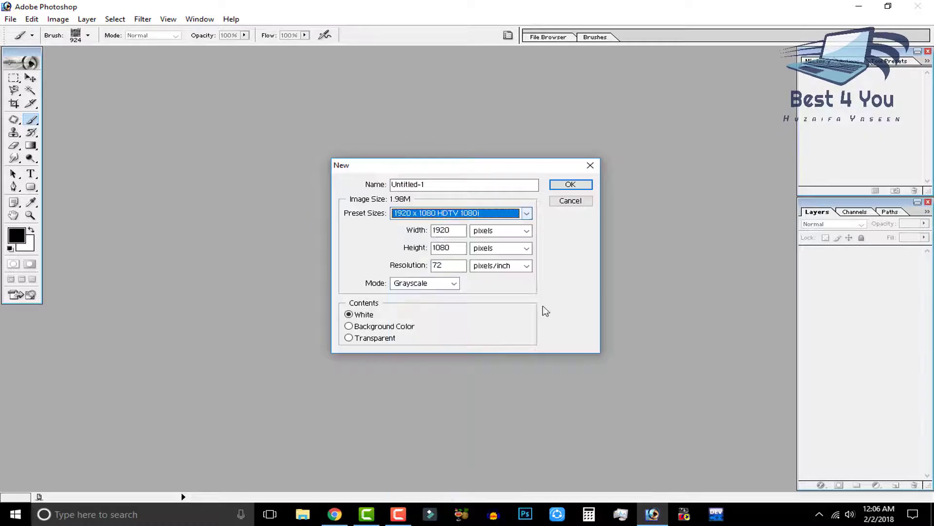
{"action": "left_click", "coordinate": [571, 184]}
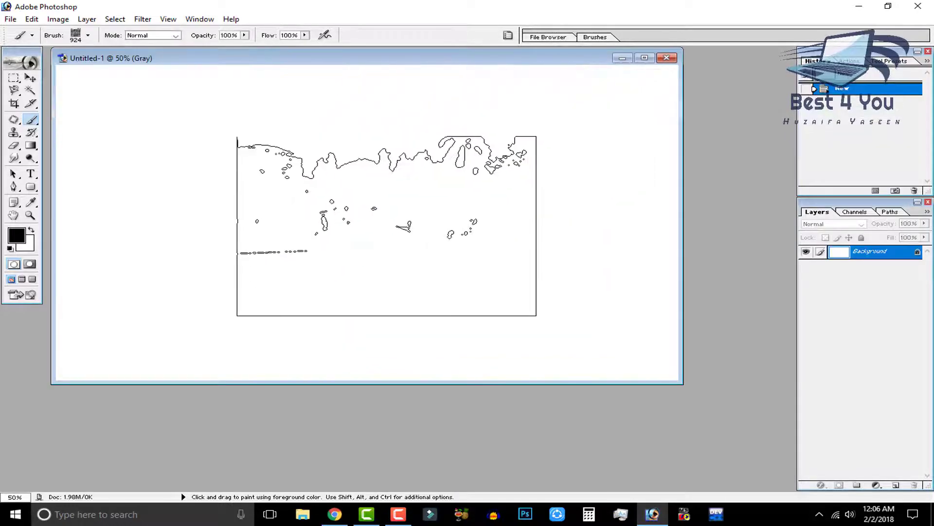
Stamp the portrait brush, revert to blank, then stamp the 324 px heart brush
{"action": "left_click", "coordinate": [387, 226]}
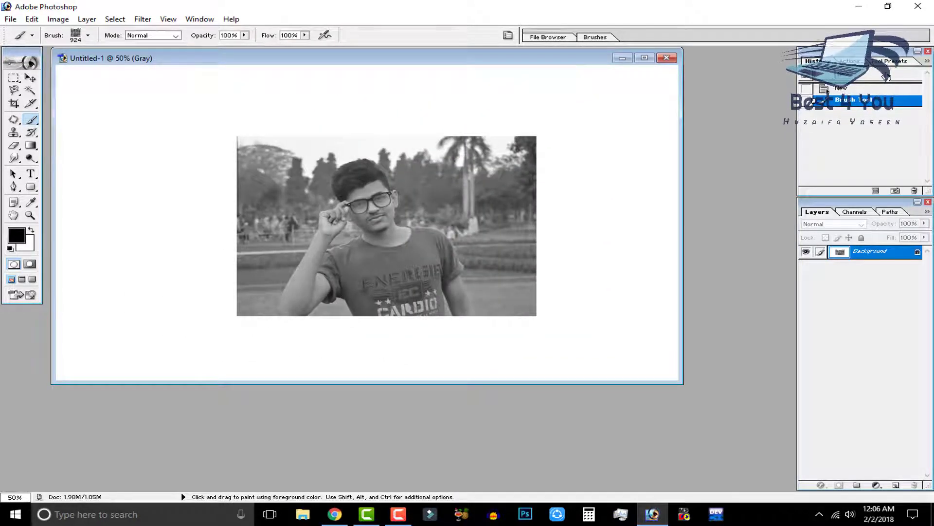
{"action": "left_click", "coordinate": [893, 75]}
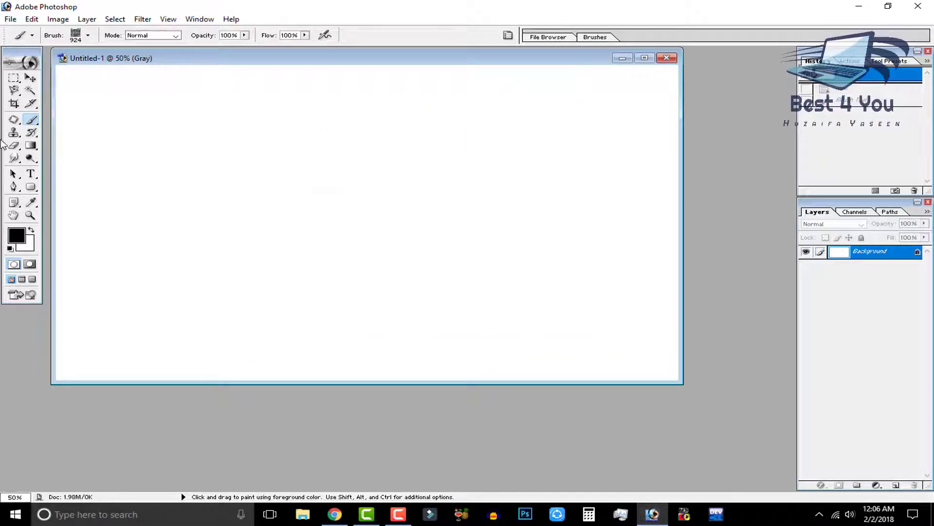
{"action": "left_click", "coordinate": [88, 36]}
{"action": "scroll", "coordinate": [321, 331], "scroll_direction": "down", "scroll_amount": 3}
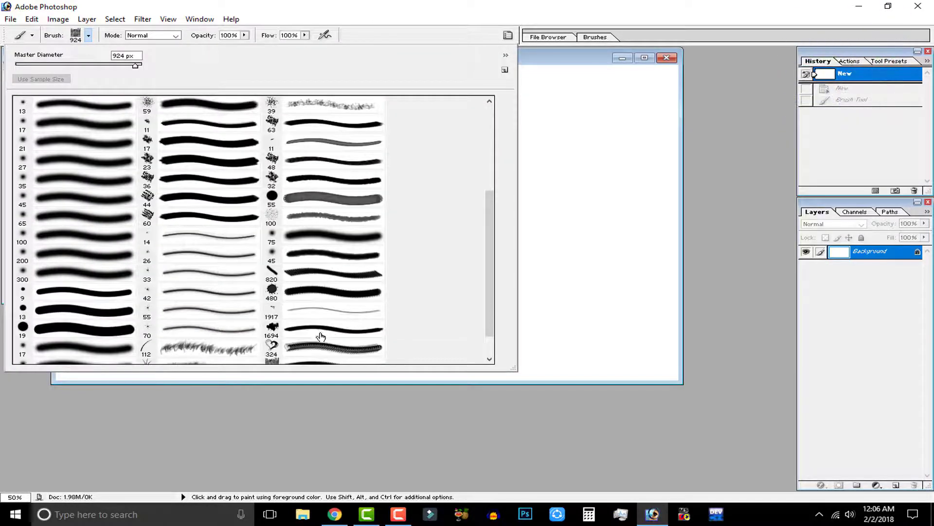
{"action": "scroll", "coordinate": [321, 331], "scroll_direction": "down", "scroll_amount": 2}
{"action": "left_click", "coordinate": [325, 313]}
{"action": "left_click", "coordinate": [561, 222]}
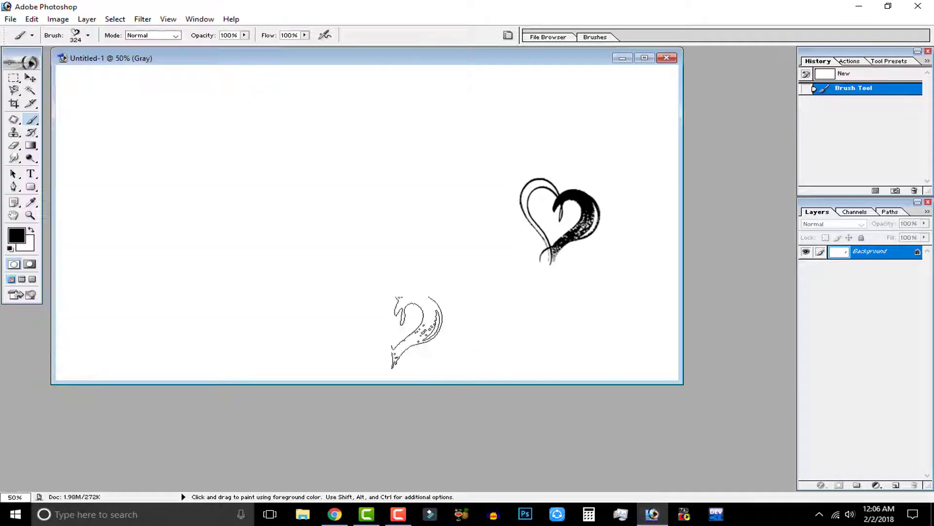
Stamp a smaller black splatter with the 1694 brush after undoing an oversized stroke
{"action": "left_click", "coordinate": [88, 35]}
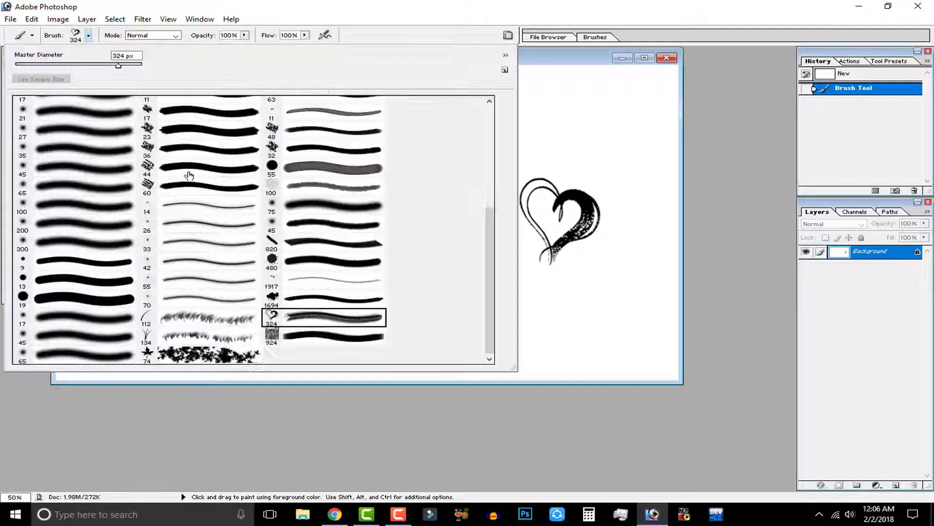
{"action": "left_click", "coordinate": [304, 297]}
{"action": "left_click_drag", "start_coordinate": [487, 292], "coordinate": [282, 282]}
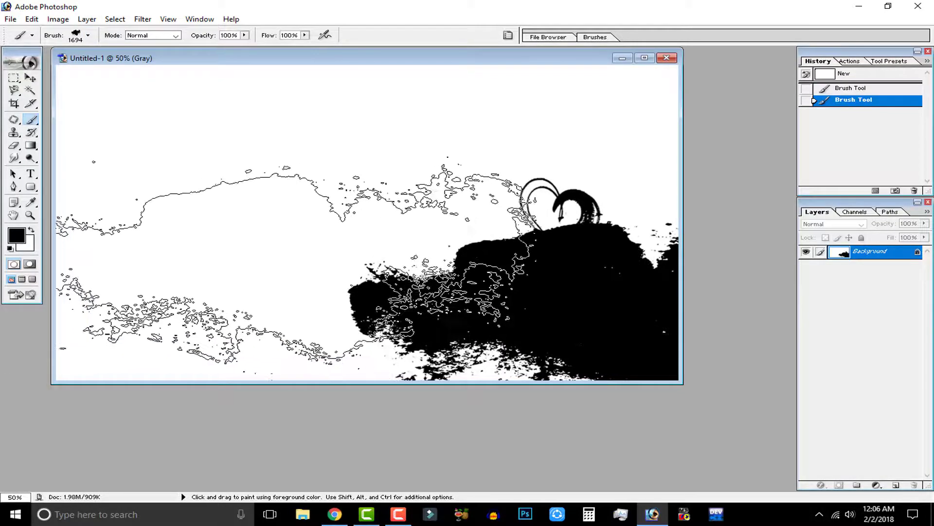
{"action": "key", "text": "ctrl+z"}
{"action": "key", "text": "bracketleft"}
{"action": "key", "text": "bracketleft"}
{"action": "key", "text": "bracketleft"}
{"action": "key", "text": "bracketleft"}
{"action": "key", "text": "bracketleft"}
{"action": "key", "text": "bracketleft"}
{"action": "left_click", "coordinate": [417, 300]}
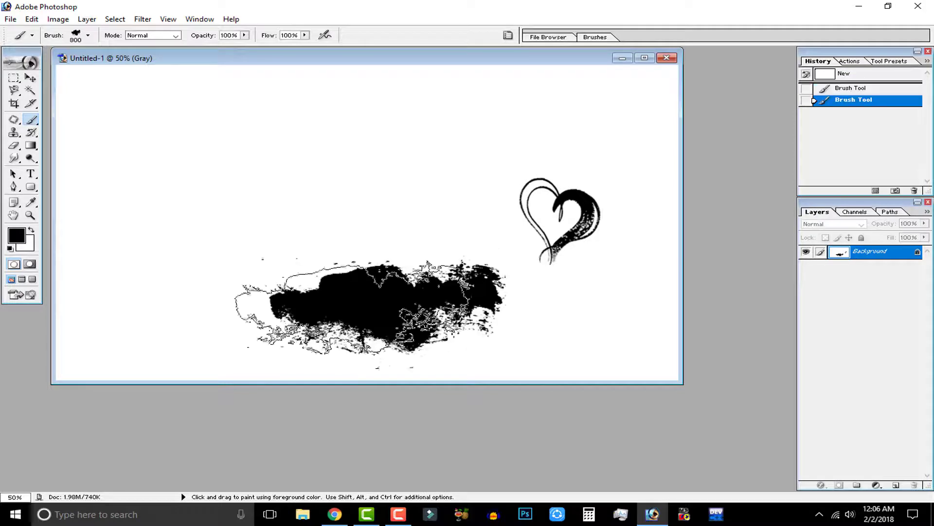
Stamp the 1917 smoke and 480 ink-splat brushes, then revert the canvas to blank
{"action": "left_click", "coordinate": [88, 35]}
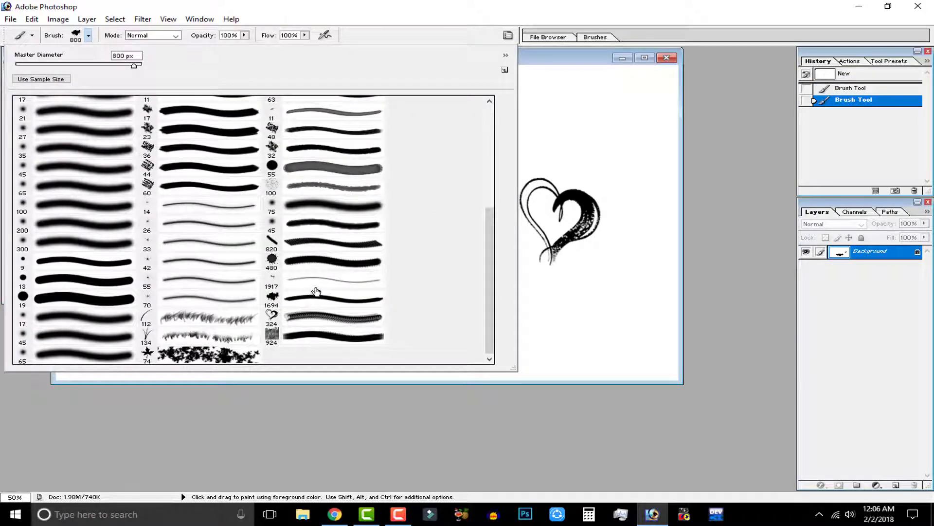
{"action": "left_click", "coordinate": [314, 282]}
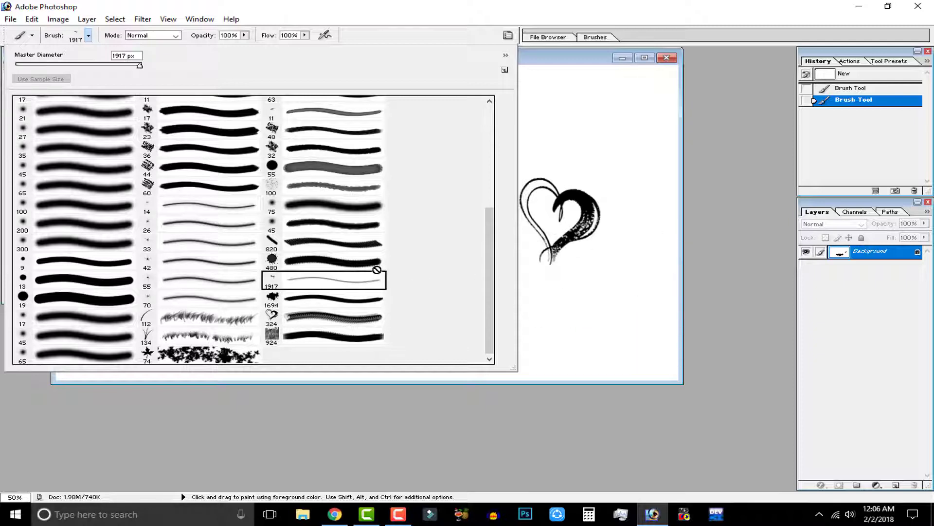
{"action": "left_click", "coordinate": [578, 127]}
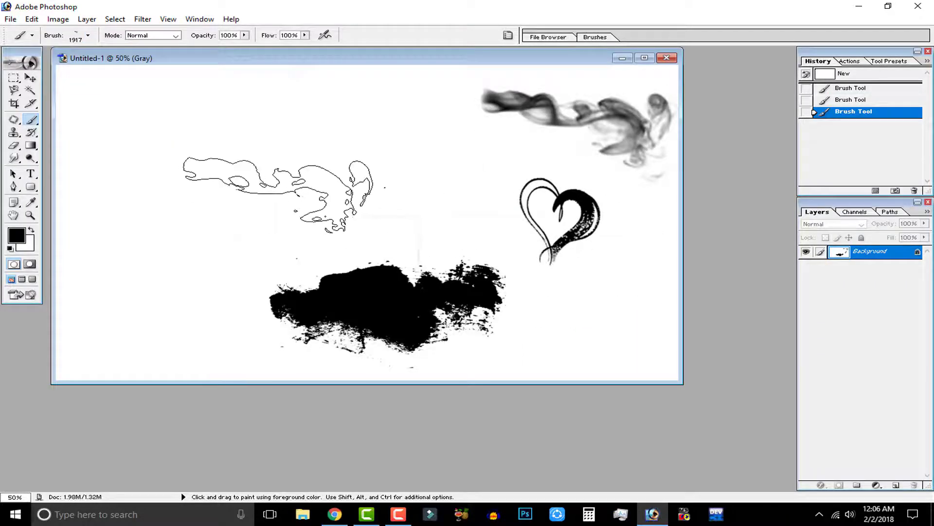
{"action": "left_click", "coordinate": [88, 35]}
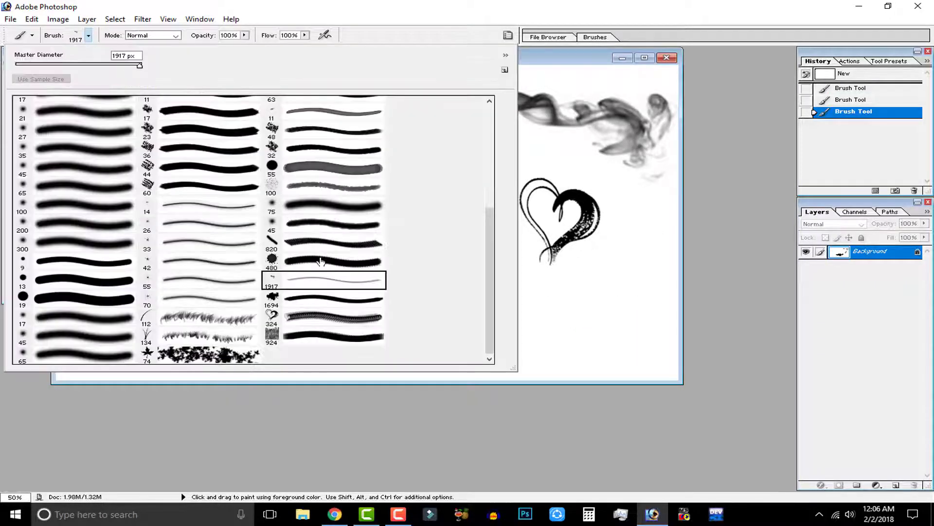
{"action": "left_click", "coordinate": [321, 261]}
{"action": "left_click", "coordinate": [597, 287]}
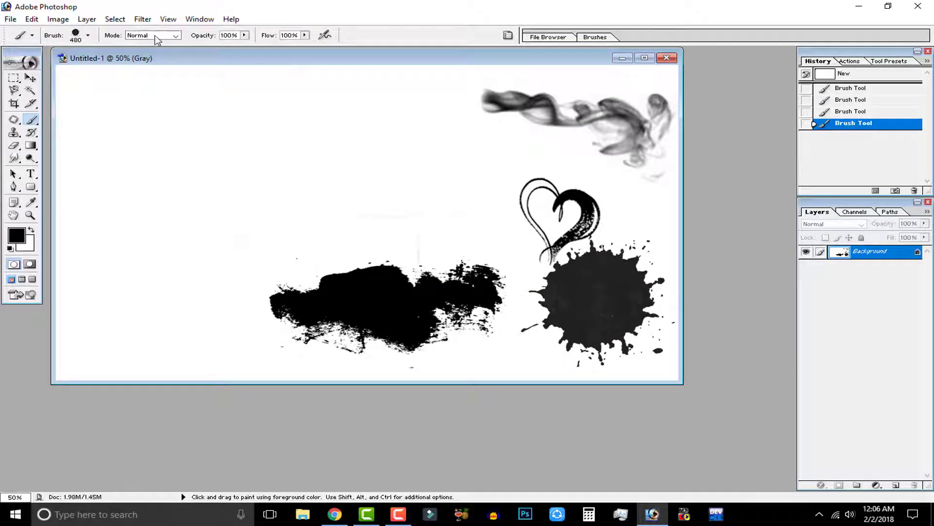
{"action": "left_click", "coordinate": [881, 73]}
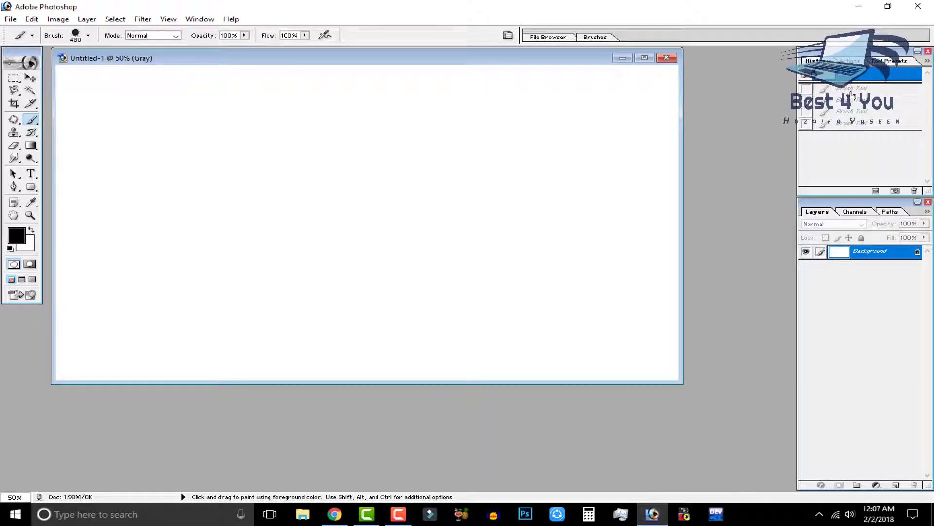
Select the Move tool and switch over to Google Chrome
{"action": "left_click", "coordinate": [30, 78]}
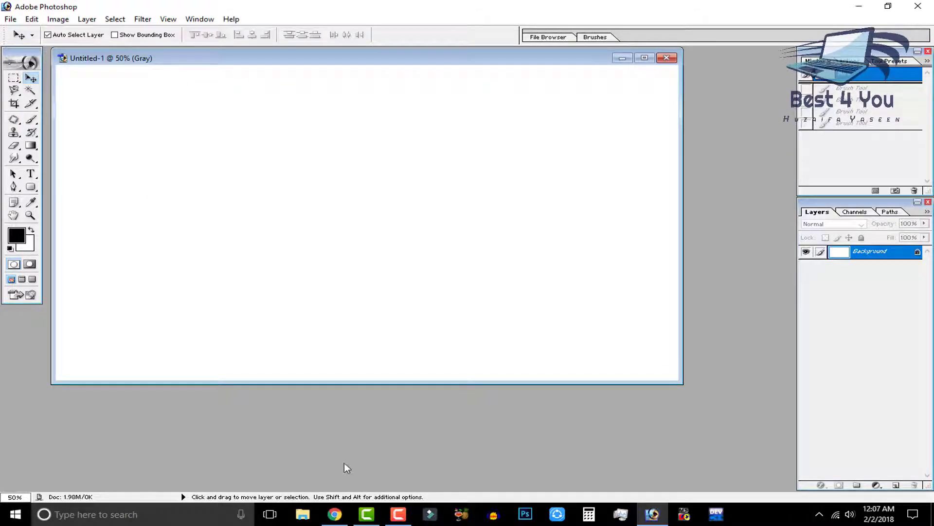
{"action": "left_click", "coordinate": [334, 514]}
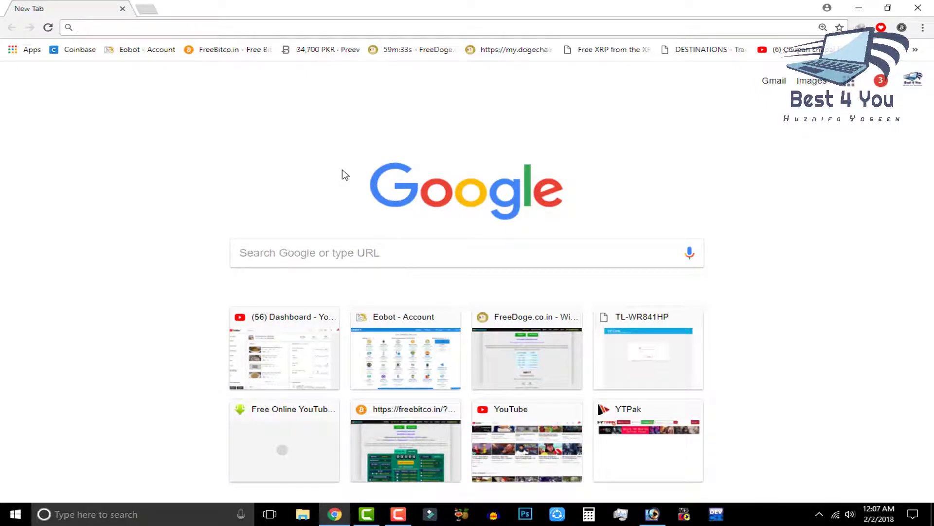
Search Google for 'brush photoshop smoke' and browse the Images results
{"action": "type", "text": "brush photoshop"}
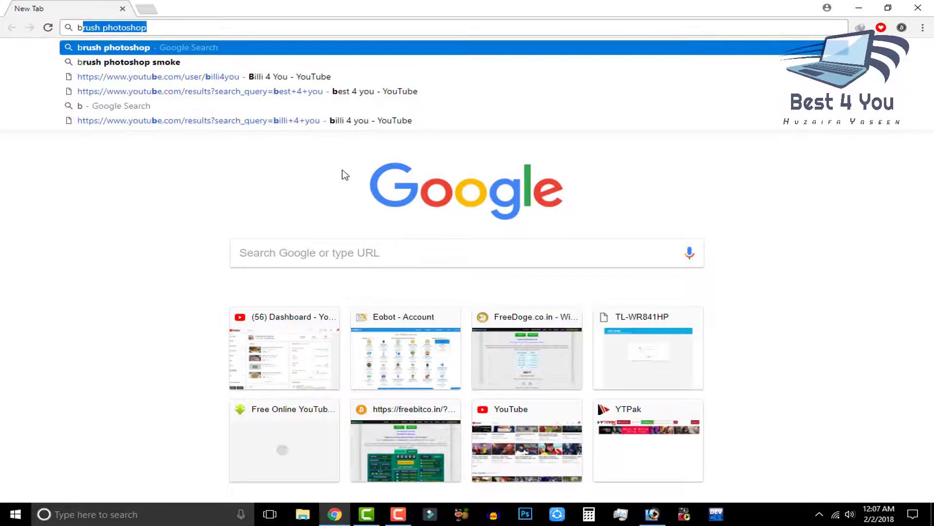
{"action": "key", "text": "Down"}
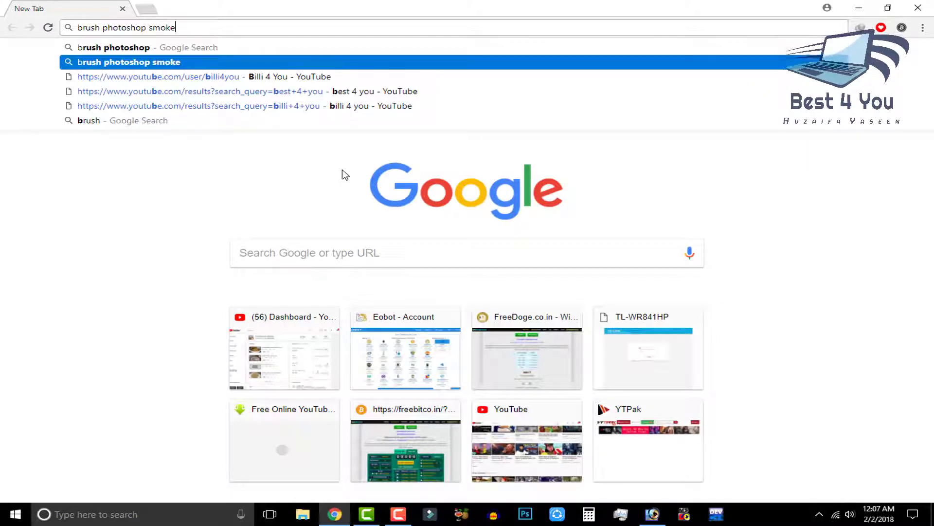
{"action": "key", "text": "Return"}
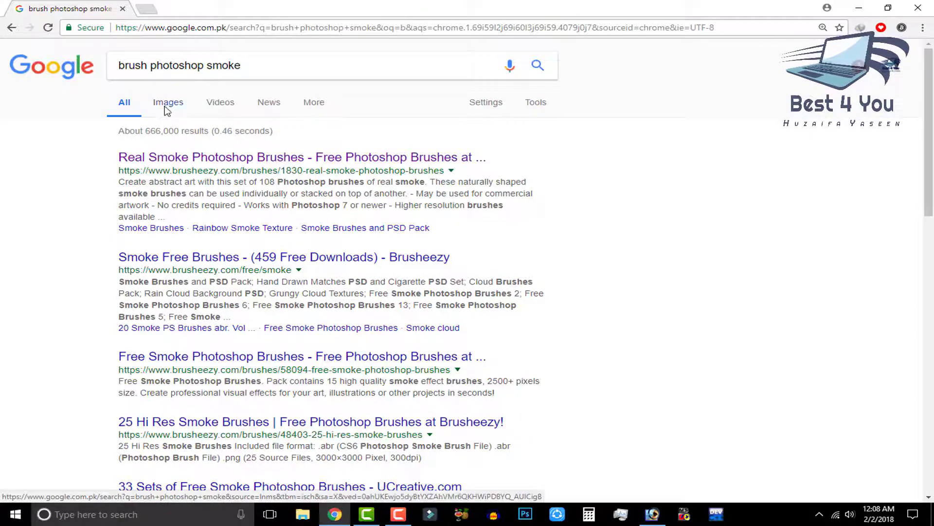
{"action": "left_click", "coordinate": [166, 109]}
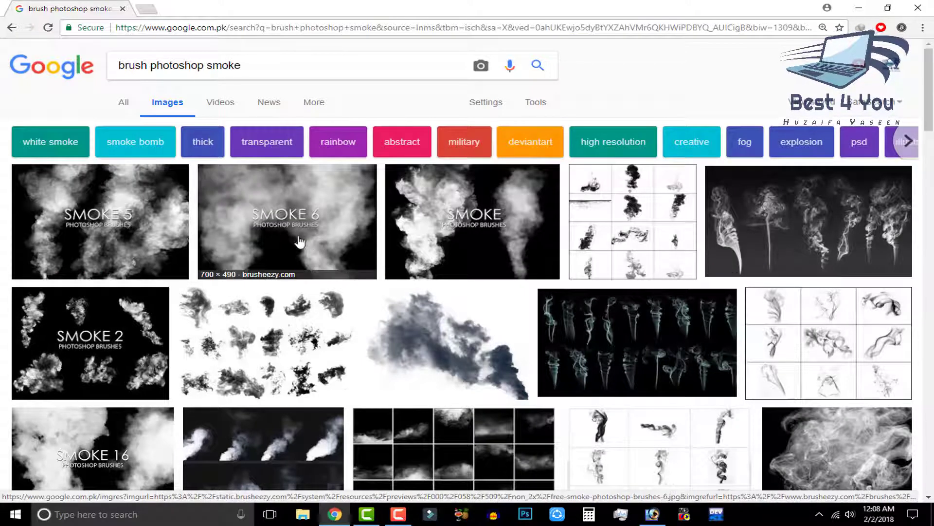
{"action": "scroll", "coordinate": [341, 253], "scroll_direction": "down", "scroll_amount": 3}
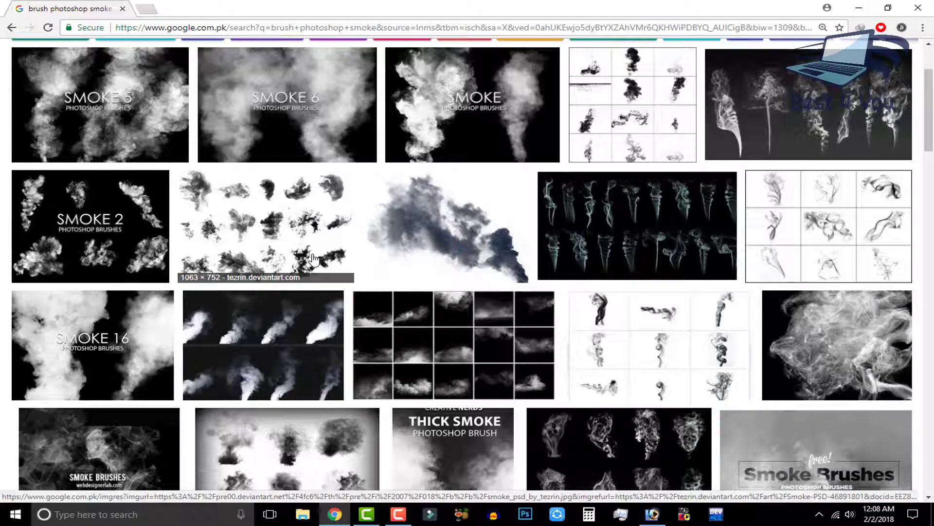
{"action": "scroll", "coordinate": [487, 316], "scroll_direction": "down", "scroll_amount": 3}
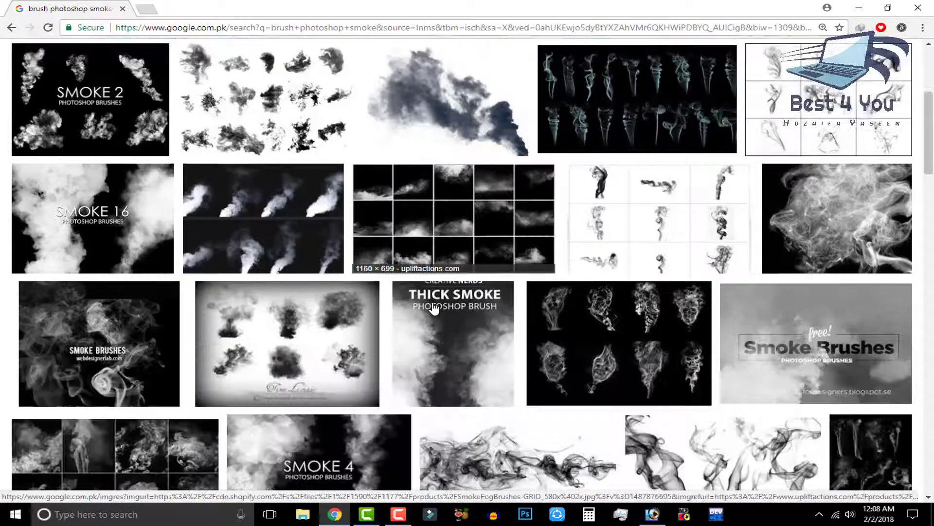
{"action": "scroll", "coordinate": [343, 301], "scroll_direction": "up", "scroll_amount": 3}
{"action": "scroll", "coordinate": [343, 301], "scroll_direction": "down", "scroll_amount": 3}
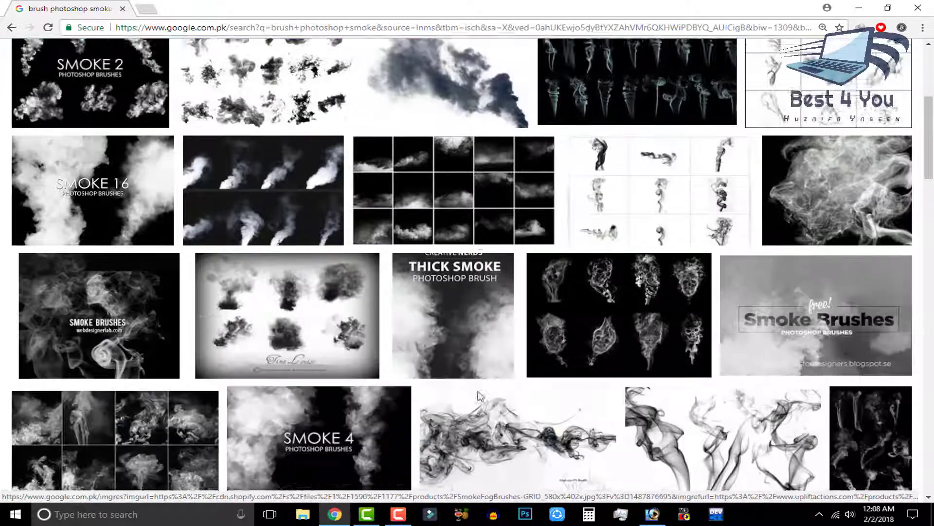
{"action": "scroll", "coordinate": [615, 311], "scroll_direction": "down", "scroll_amount": 3}
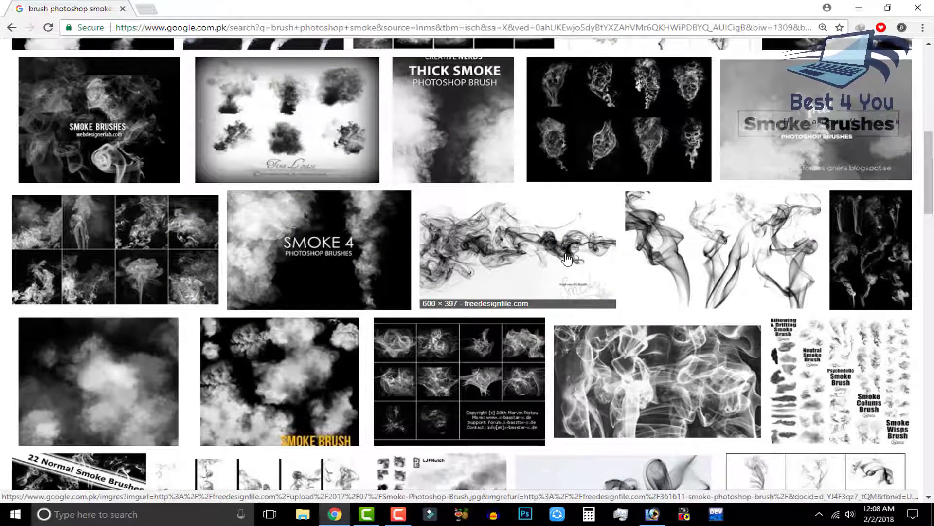
{"action": "scroll", "coordinate": [567, 257], "scroll_direction": "up", "scroll_amount": 2}
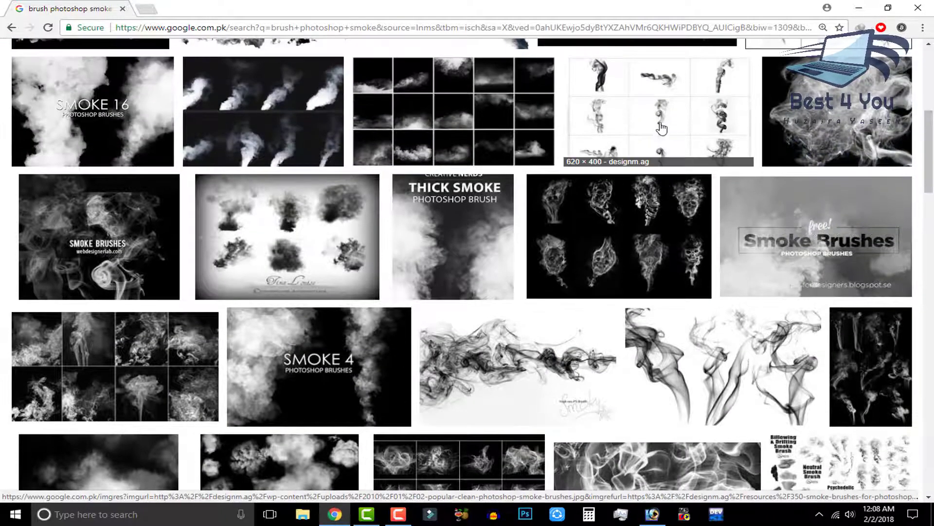
Preview several smoke brush images, opening full-size versions in new tabs
{"action": "left_click", "coordinate": [662, 128]}
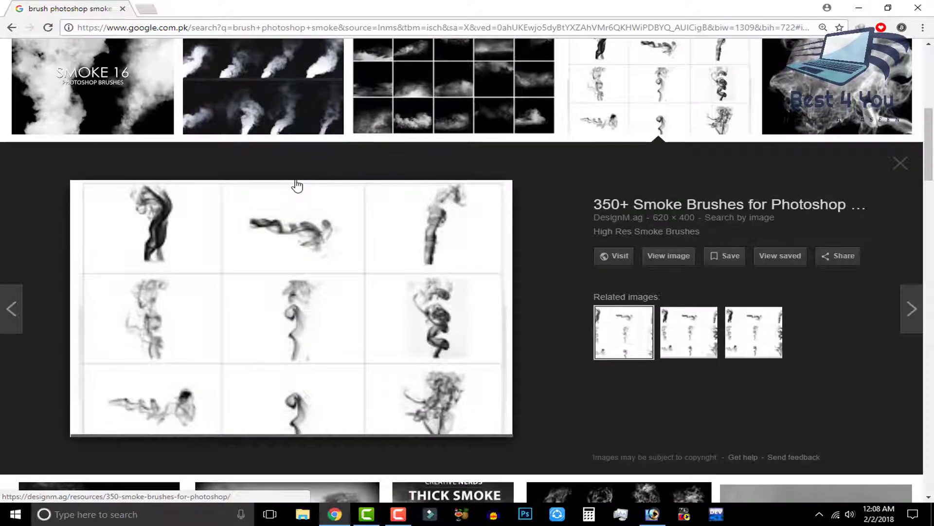
{"action": "left_click", "coordinate": [669, 256]}
{"action": "left_click", "coordinate": [85, 4]}
{"action": "scroll", "coordinate": [699, 257], "scroll_direction": "down", "scroll_amount": 7}
{"action": "scroll", "coordinate": [699, 256], "scroll_direction": "down", "scroll_amount": 2}
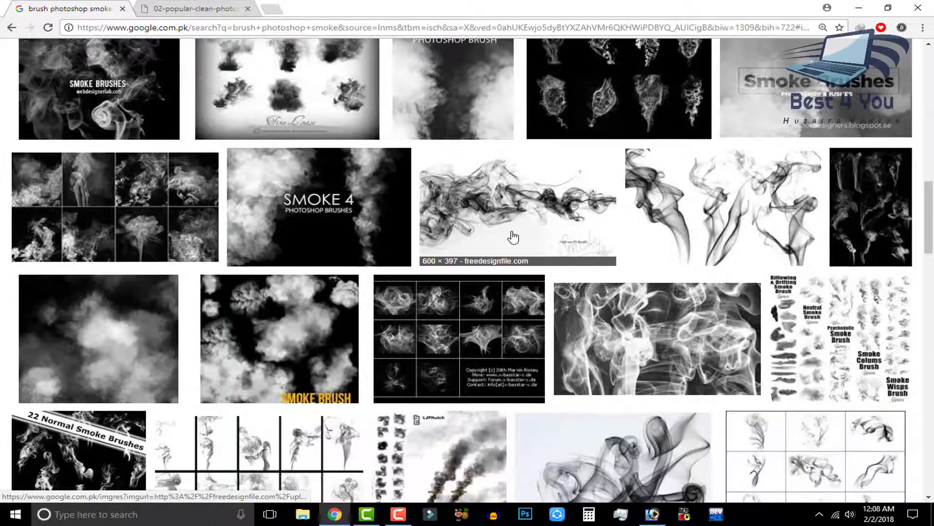
{"action": "left_click", "coordinate": [725, 243]}
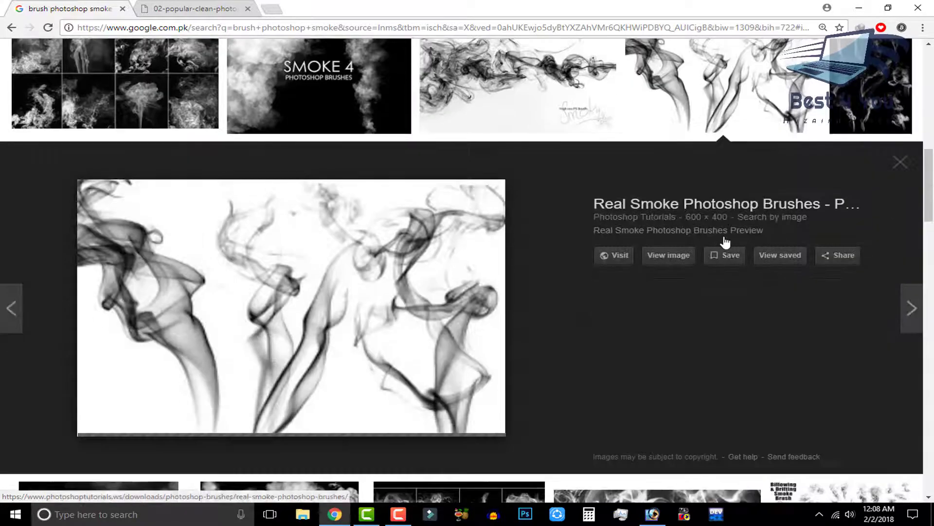
{"action": "left_click", "coordinate": [655, 257]}
{"action": "left_click", "coordinate": [109, 9]}
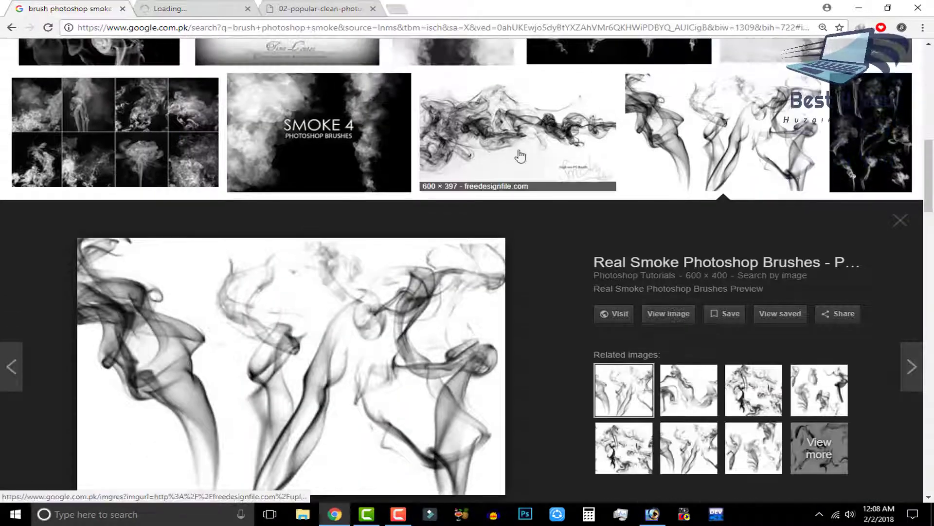
Save the full-size freedesignfile smoke image to the Desktop as Smoke-Photoshop-Brush.jpg
{"action": "left_click", "coordinate": [525, 150]}
{"action": "left_click", "coordinate": [669, 255]}
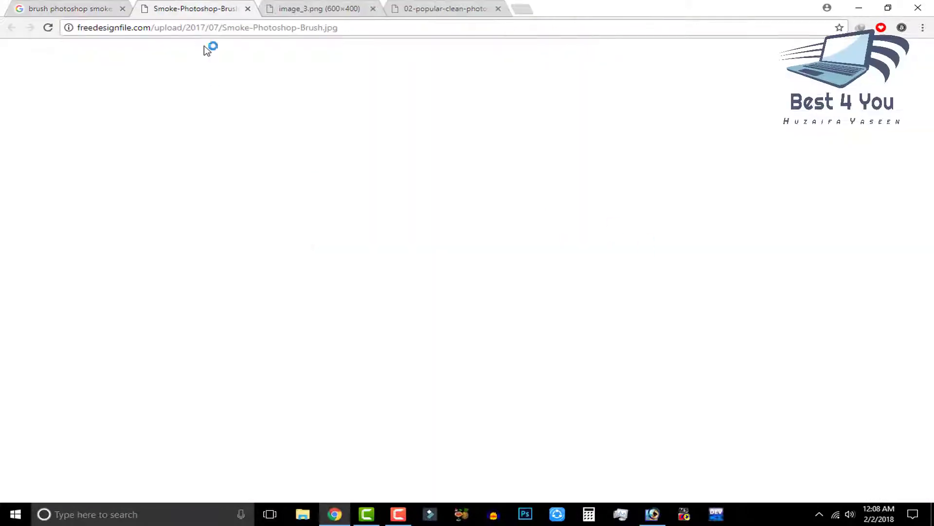
{"action": "right_click", "coordinate": [453, 197]}
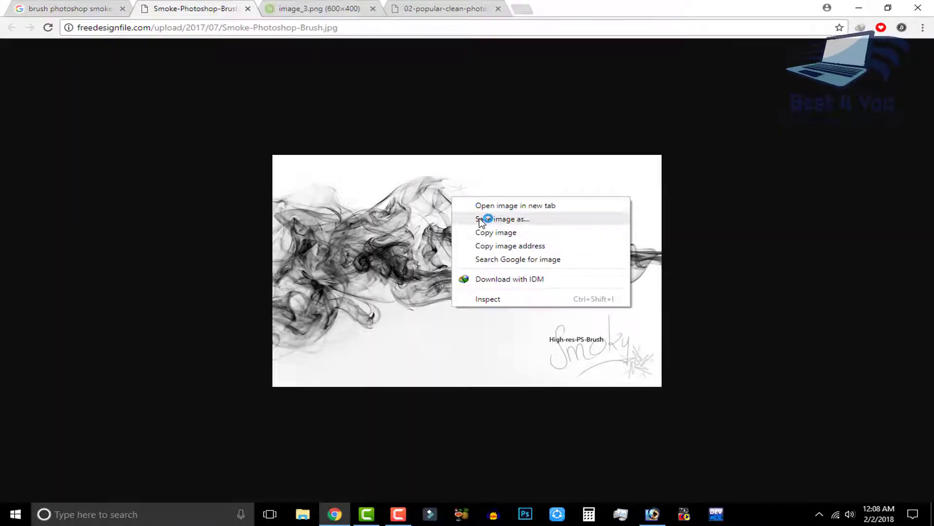
{"action": "left_click", "coordinate": [483, 220]}
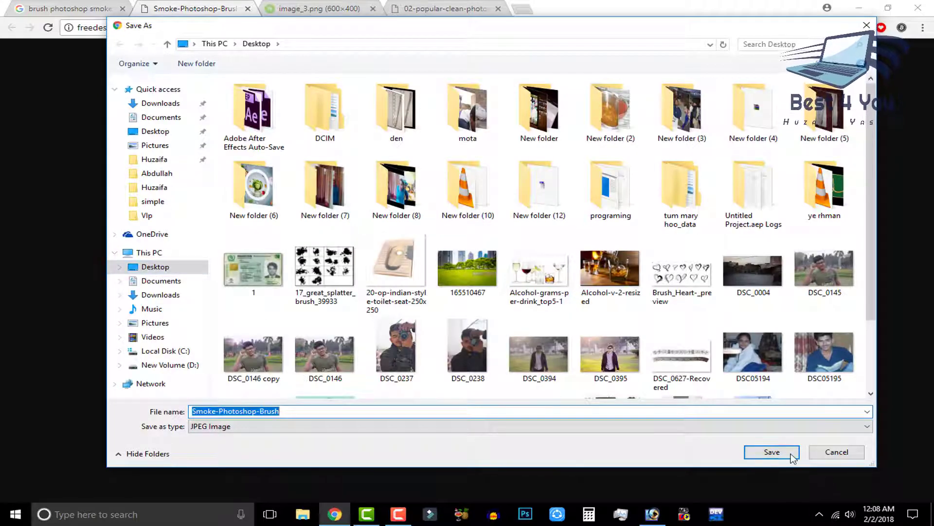
{"action": "left_click", "coordinate": [793, 452]}
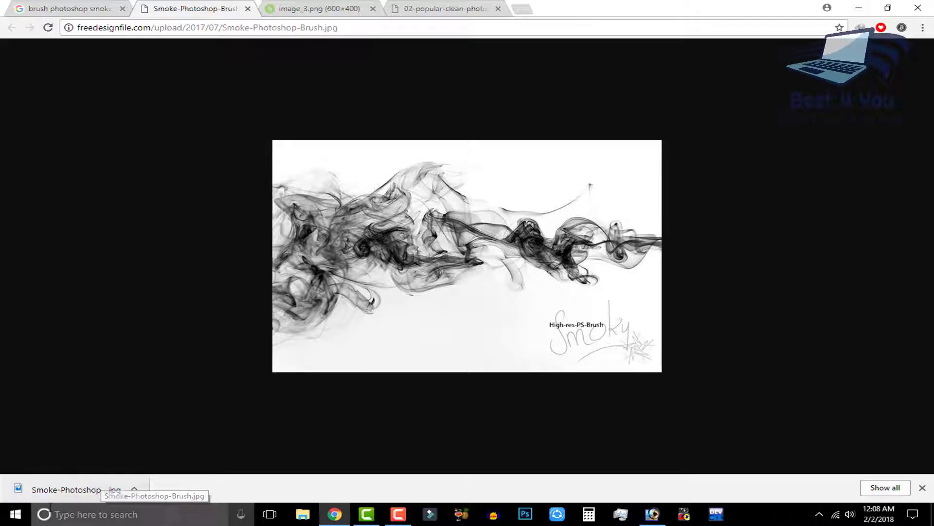
{"action": "left_click_drag", "start_coordinate": [102, 502], "coordinate": [638, 509]}
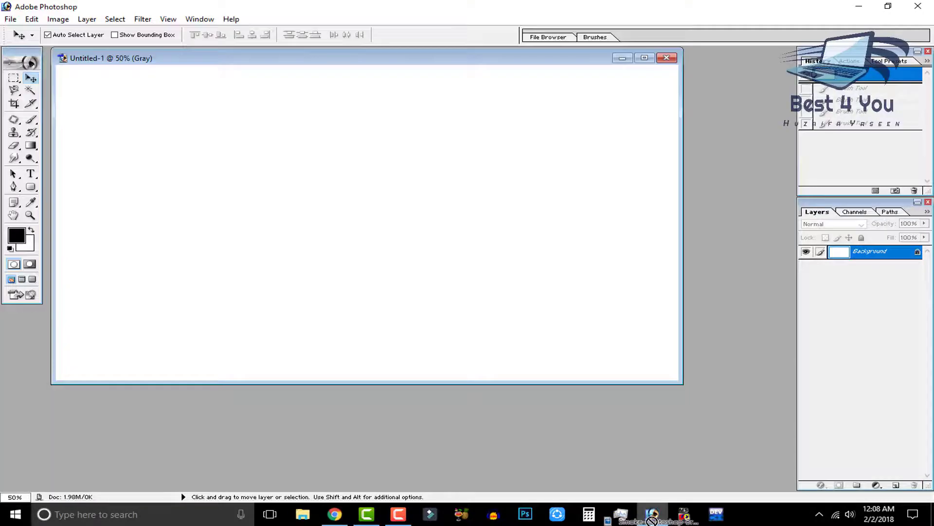
Open the smoke image in Photoshop and outline the smoke band with the Polygonal Lasso
{"action": "left_click_drag", "start_coordinate": [652, 520], "coordinate": [619, 461]}
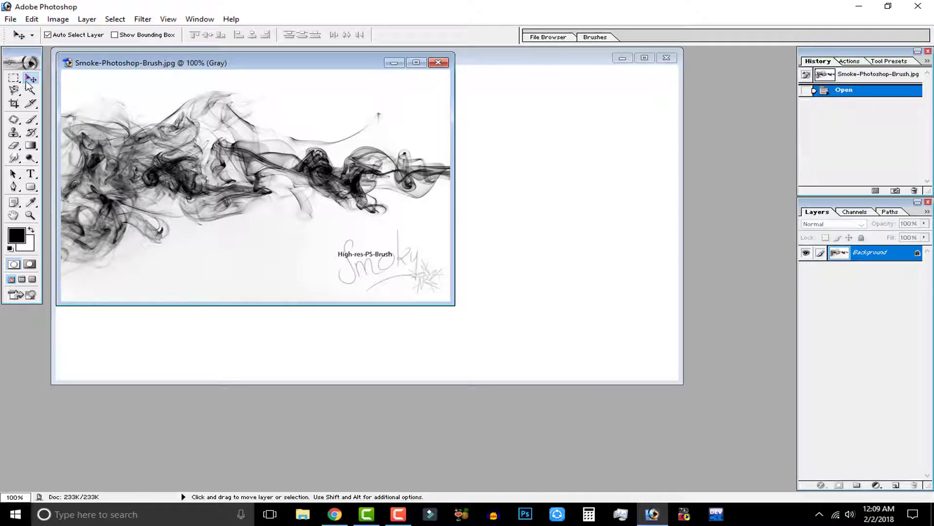
{"action": "left_click", "coordinate": [415, 63]}
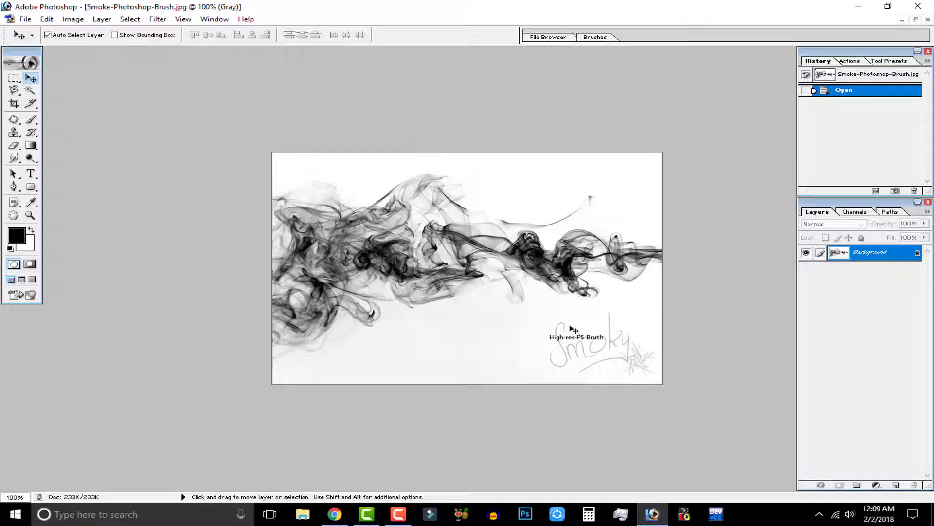
{"action": "left_click", "coordinate": [14, 90]}
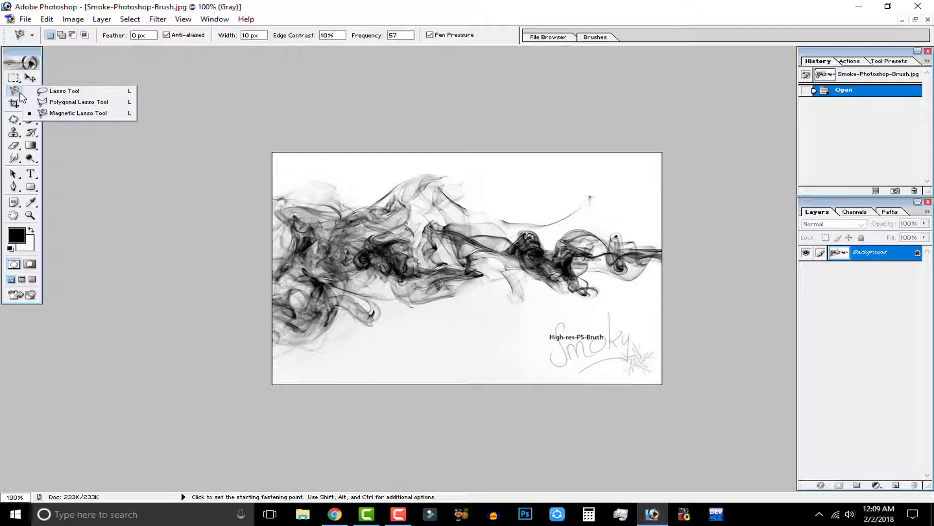
{"action": "left_click", "coordinate": [68, 103]}
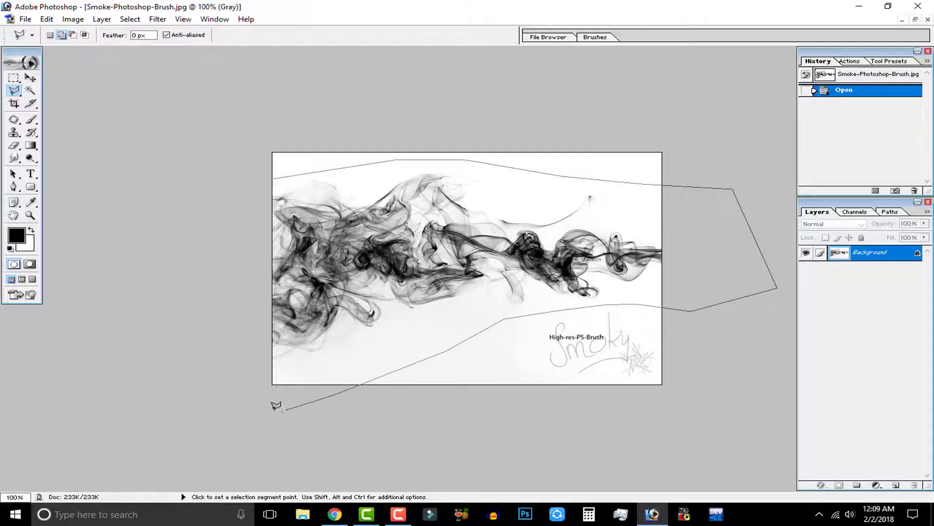
{"action": "left_click", "coordinate": [184, 187]}
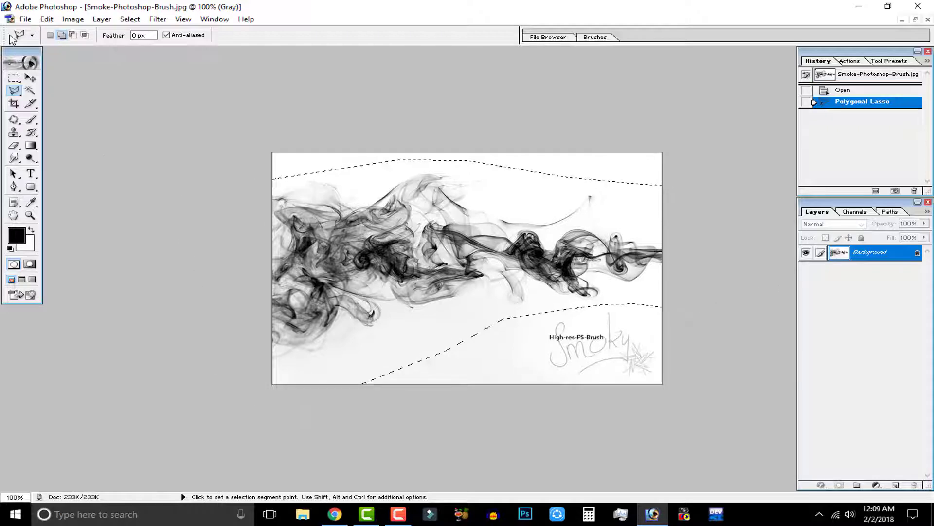
Copy the selected smoke to the clipboard and start a new document
{"action": "left_click", "coordinate": [46, 19]}
{"action": "left_click", "coordinate": [68, 105]}
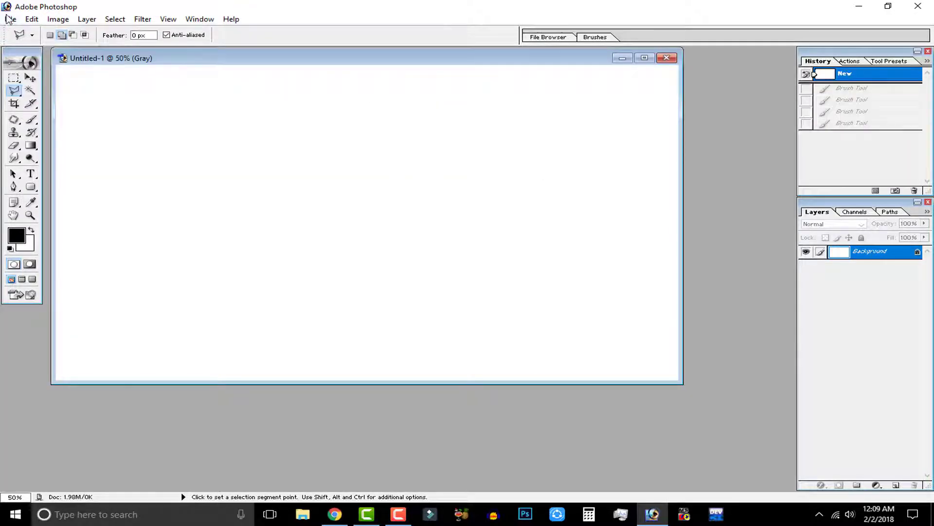
{"action": "left_click", "coordinate": [9, 19]}
{"action": "left_click", "coordinate": [49, 31]}
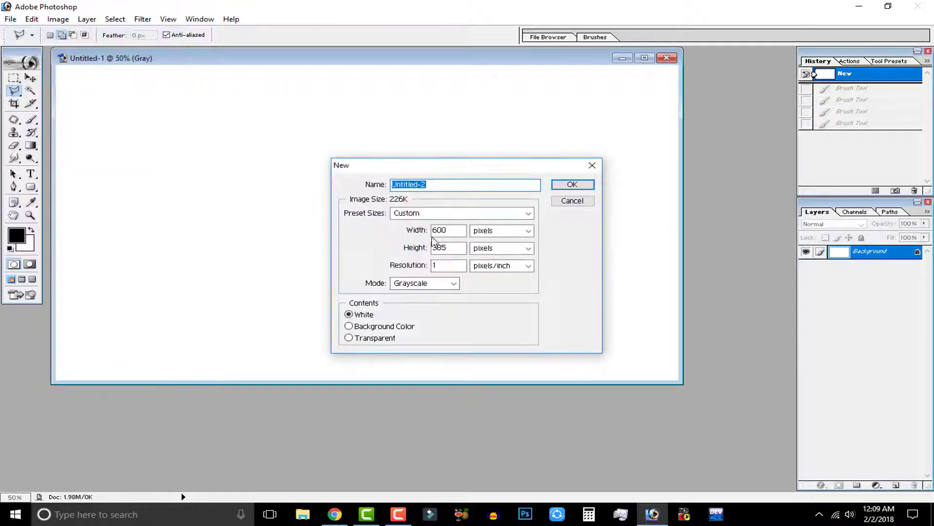
Create a 1920×1080 HDTV canvas and close Untitled-1 without saving
{"action": "left_click", "coordinate": [440, 214]}
{"action": "left_click", "coordinate": [467, 459]}
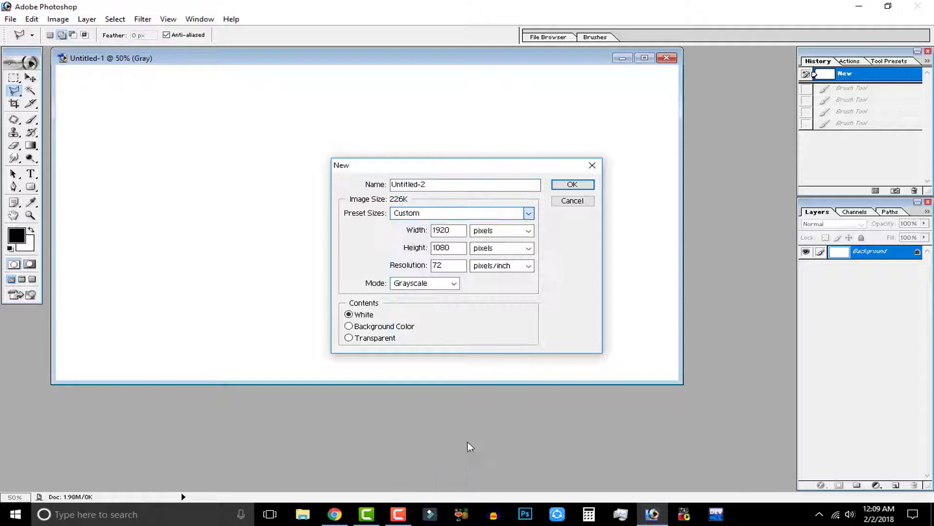
{"action": "left_click", "coordinate": [573, 185]}
{"action": "left_click", "coordinate": [606, 53]}
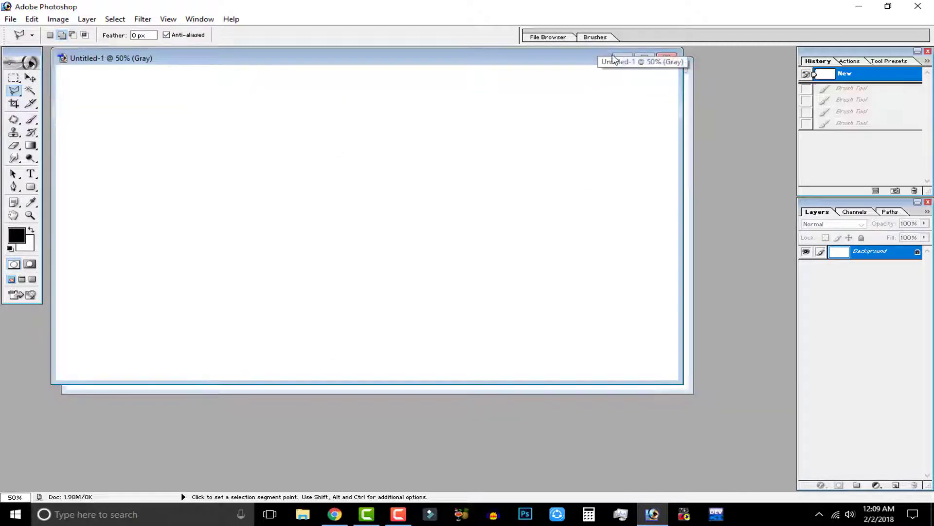
{"action": "left_click", "coordinate": [666, 58]}
{"action": "left_click", "coordinate": [480, 202]}
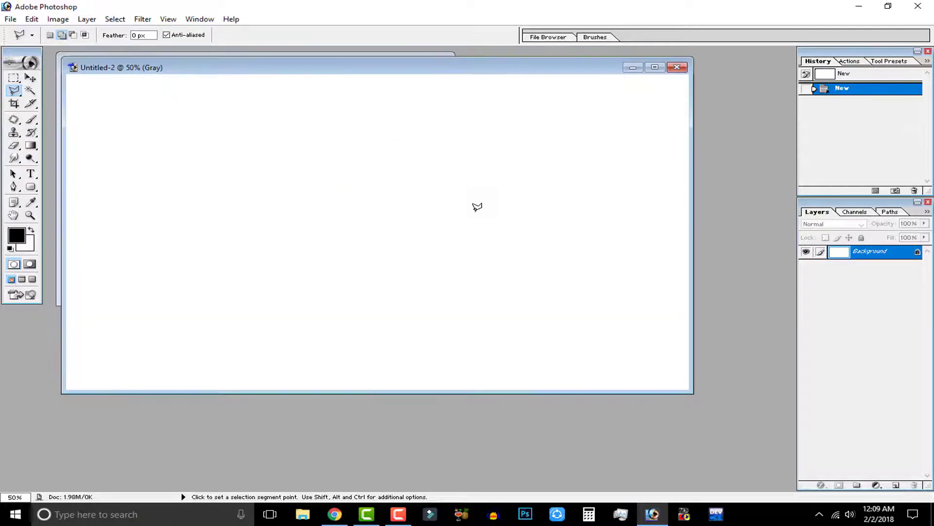
Paste the copied smoke into Untitled-2 as Layer 1 and select the Move tool
{"action": "left_click", "coordinate": [39, 20]}
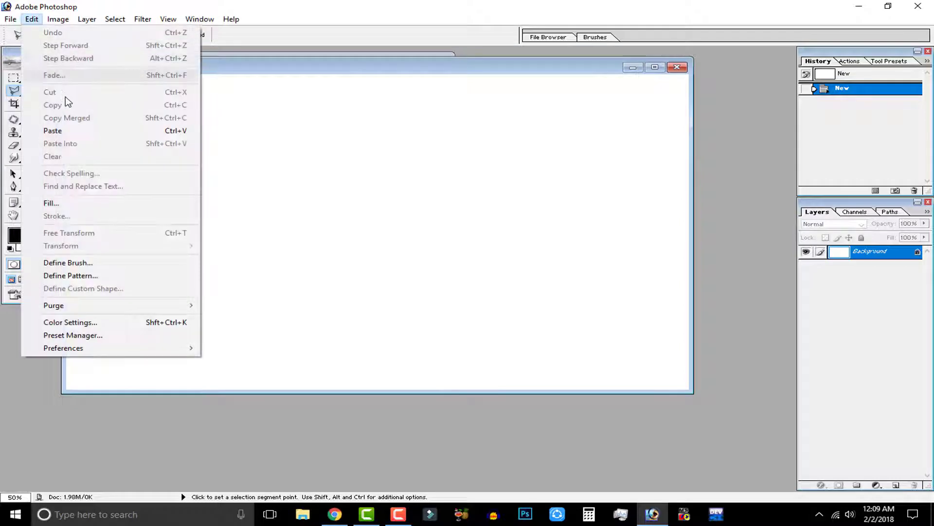
{"action": "left_click", "coordinate": [83, 129]}
{"action": "left_click", "coordinate": [30, 77]}
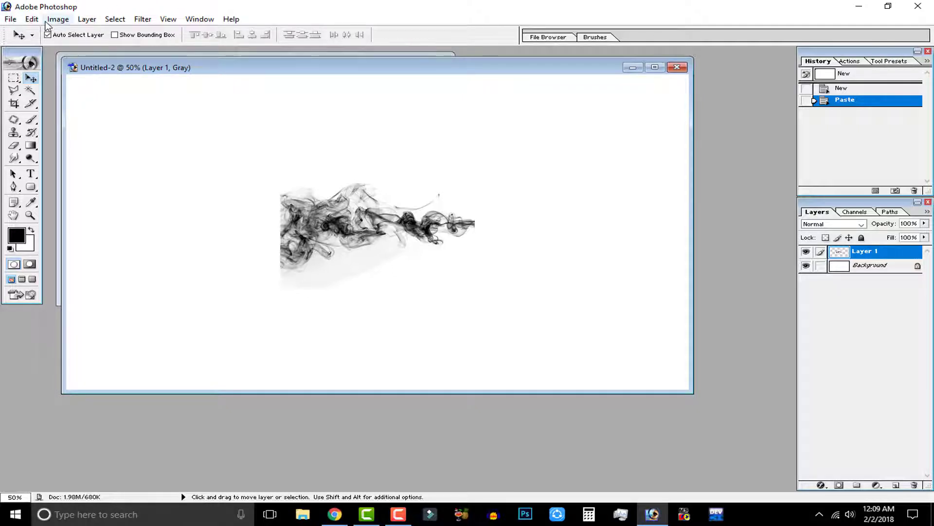
{"action": "left_click", "coordinate": [33, 20]}
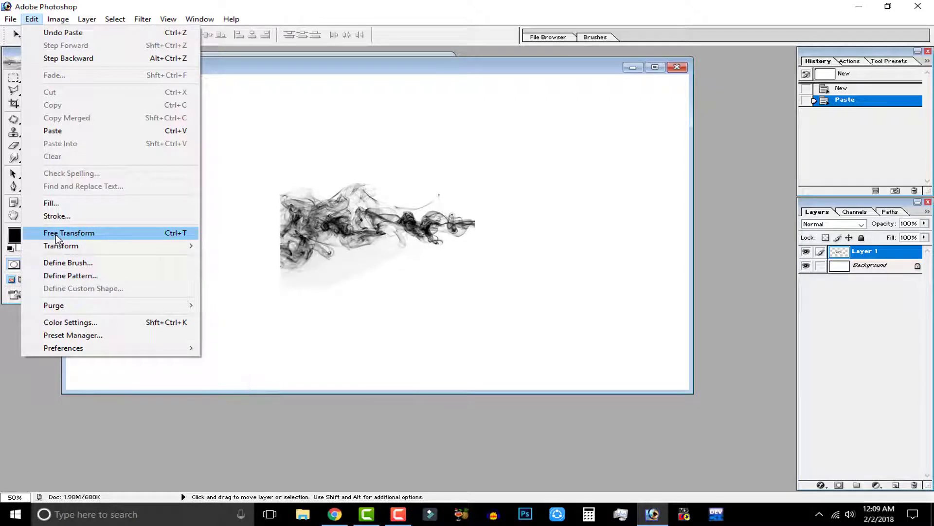
Shrink the smoke layer to roughly 90% with Free Transform
{"action": "left_click", "coordinate": [73, 232]}
{"action": "left_click_drag", "start_coordinate": [280, 176], "coordinate": [300, 189]}
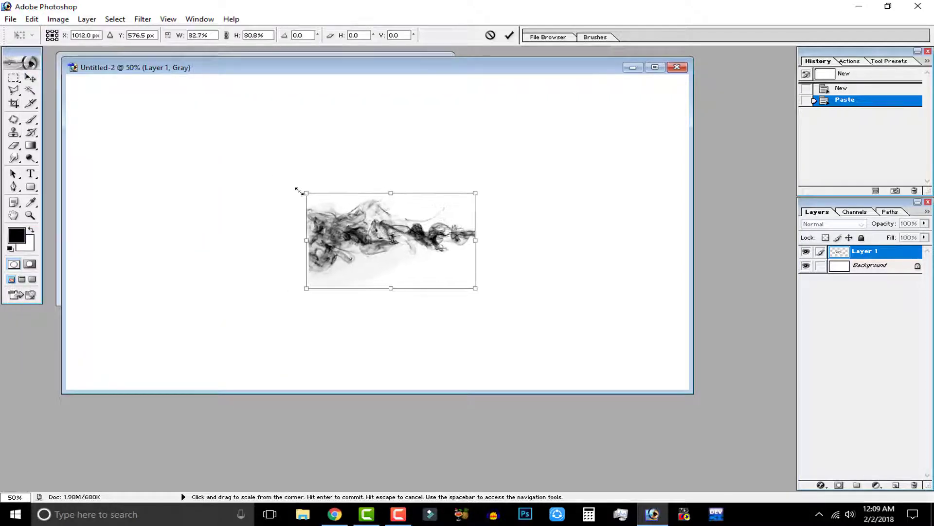
{"action": "left_click", "coordinate": [511, 35]}
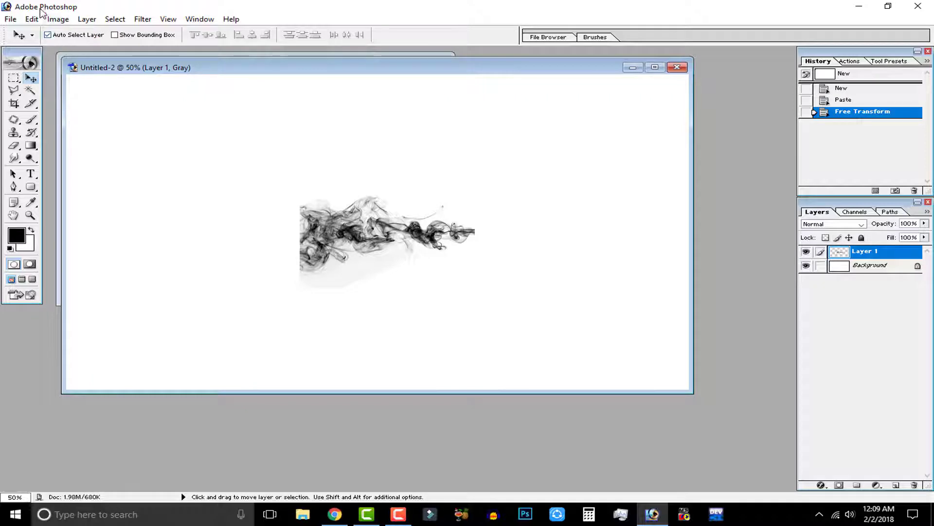
Define a new brush from the smoke named 'smoke 2'
{"action": "left_click", "coordinate": [32, 20]}
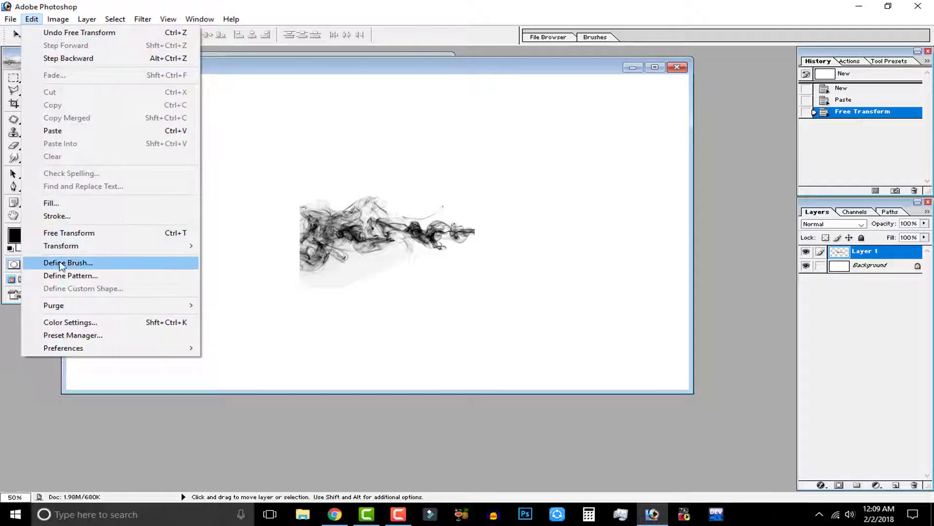
{"action": "left_click", "coordinate": [93, 267]}
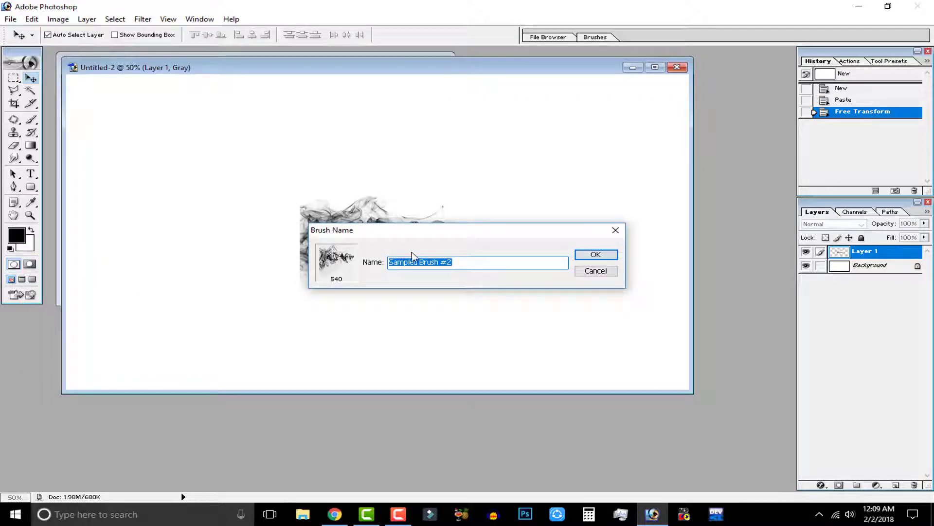
{"action": "type", "text": "s"}
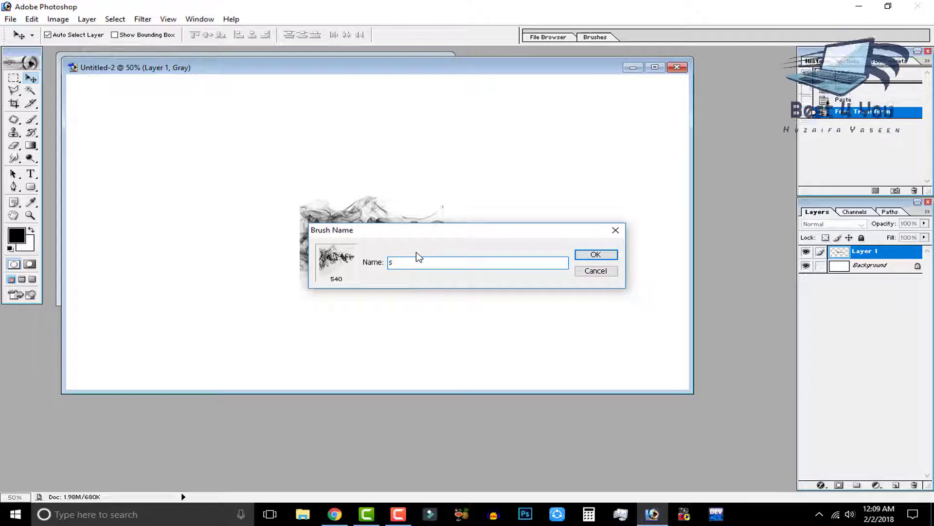
{"action": "type", "text": "moke 2"}
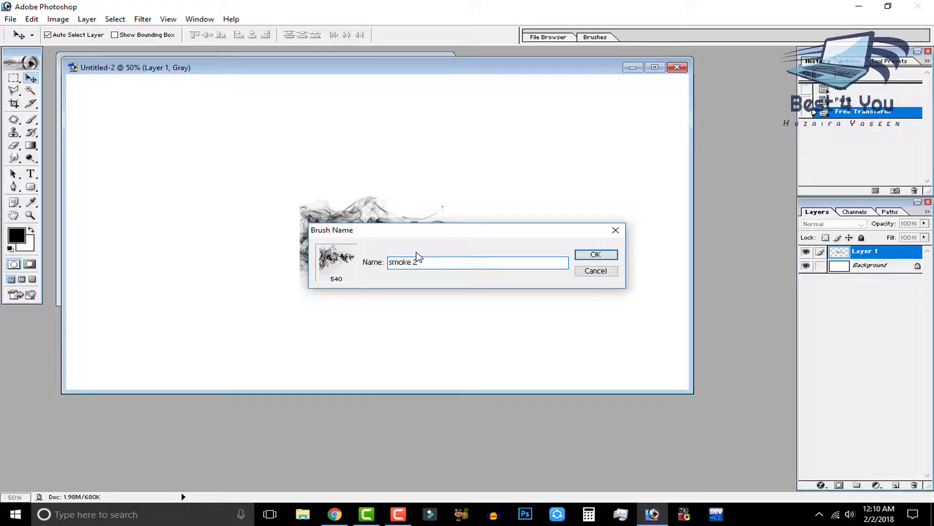
Confirm the smoke 2 brush, clear the canvas, and select the 540 px smoke brush
{"action": "left_click", "coordinate": [596, 255]}
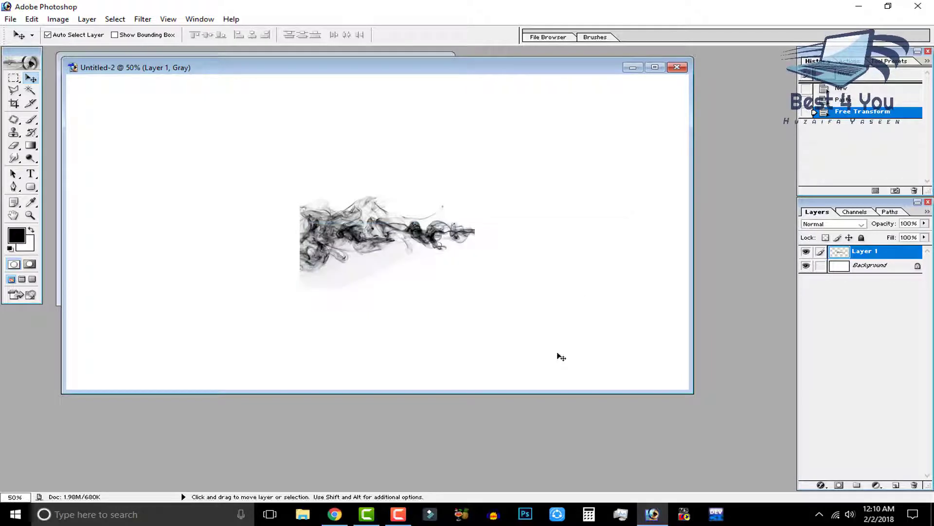
{"action": "left_click", "coordinate": [847, 73]}
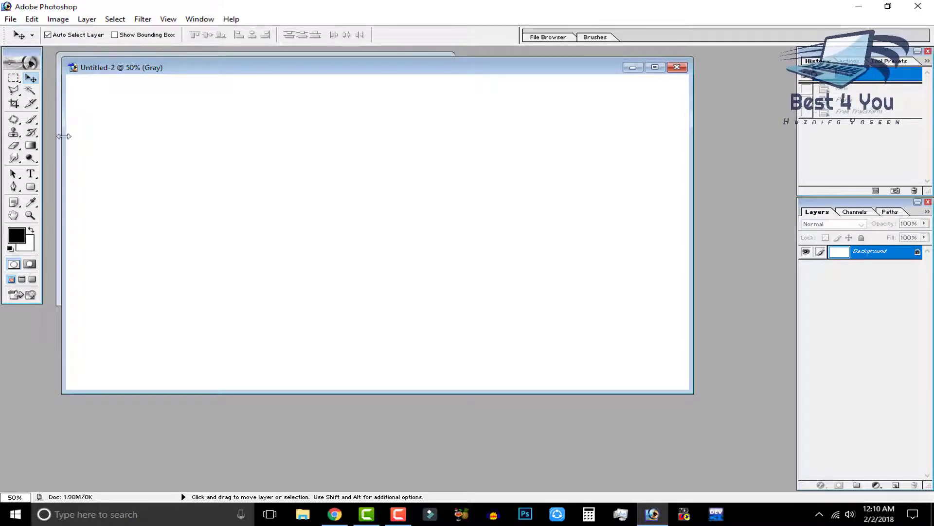
{"action": "left_click", "coordinate": [27, 117]}
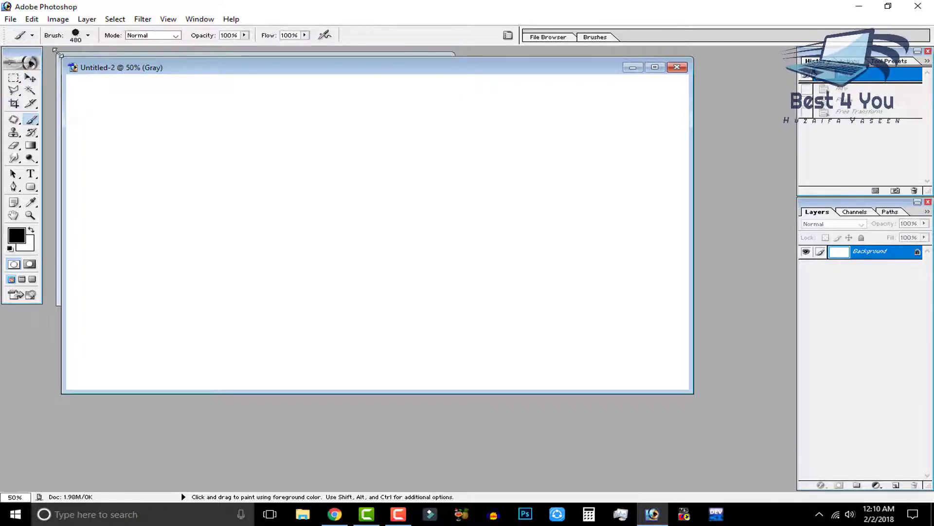
{"action": "left_click", "coordinate": [88, 35]}
{"action": "left_click", "coordinate": [336, 354]}
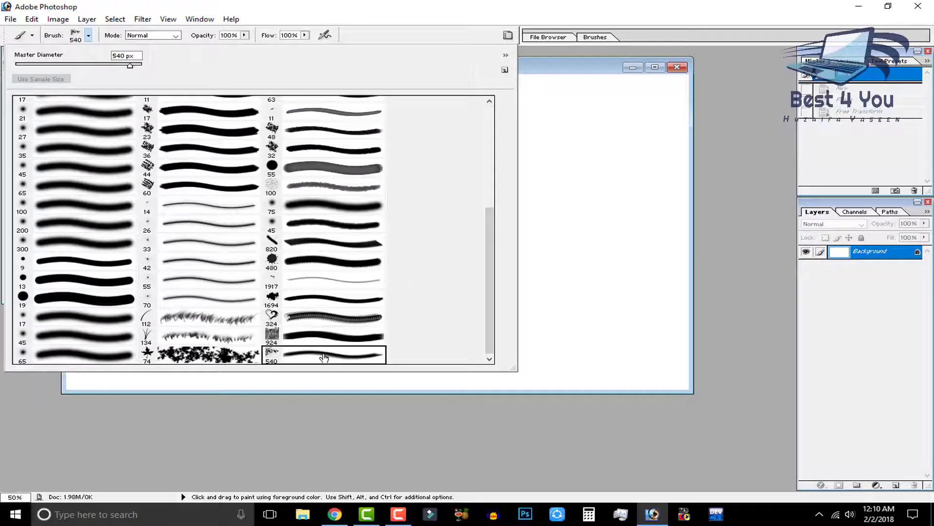
{"action": "left_click", "coordinate": [572, 256]}
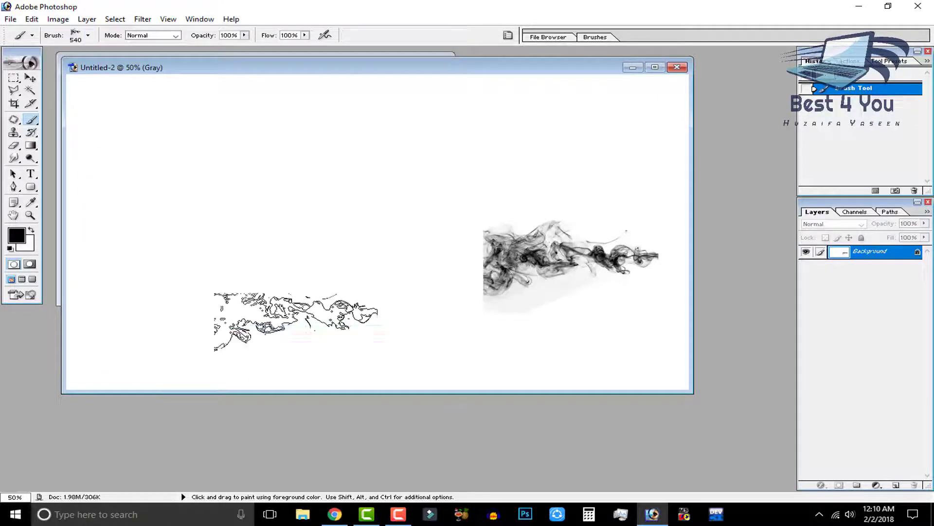
Stamp three smoke shapes, zoom to inspect them, then revert the canvas to blank
{"action": "left_click", "coordinate": [261, 190]}
{"action": "left_click", "coordinate": [330, 345]}
{"action": "left_click", "coordinate": [478, 186]}
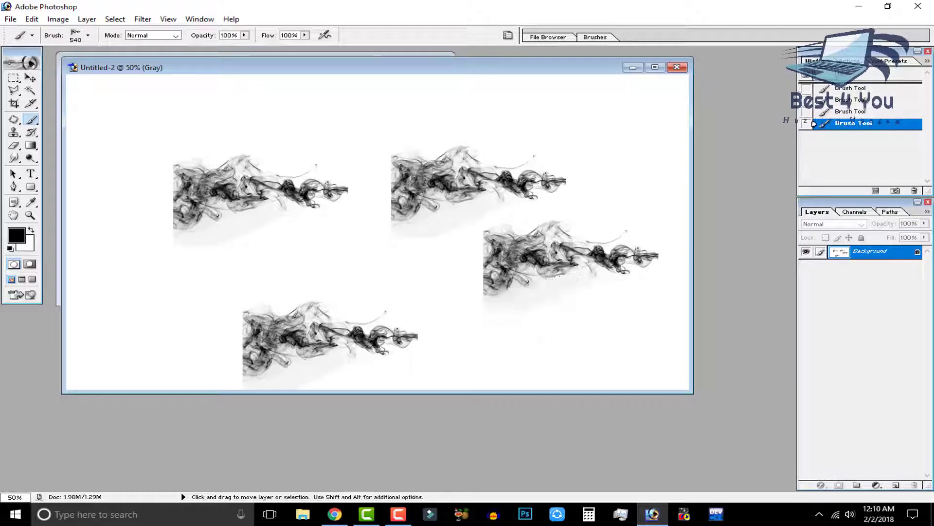
{"action": "key", "text": "ctrl+plus"}
{"action": "key", "text": "ctrl+plus"}
{"action": "key", "text": "ctrl+plus"}
{"action": "key", "text": "ctrl+plus"}
{"action": "key", "text": "ctrl+minus"}
{"action": "key", "text": "ctrl+minus"}
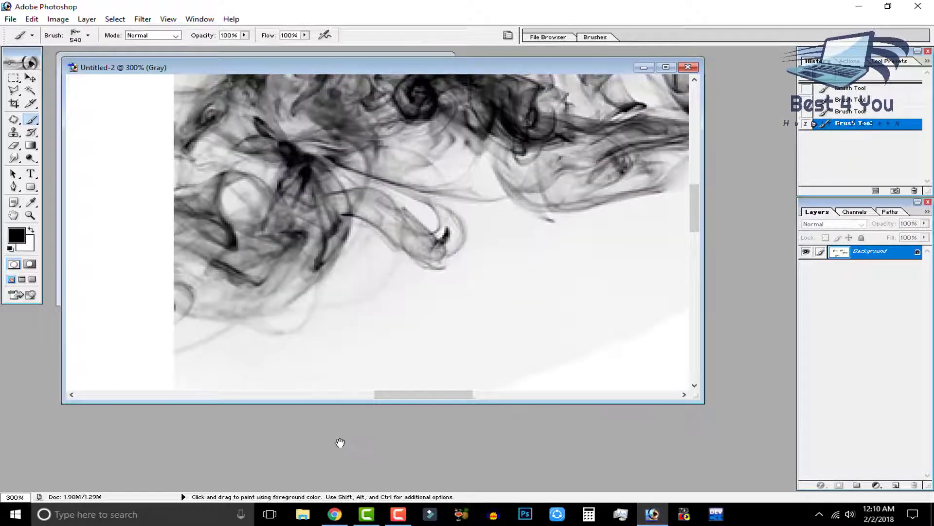
{"action": "key", "text": "ctrl+minus"}
{"action": "key", "text": "ctrl+minus"}
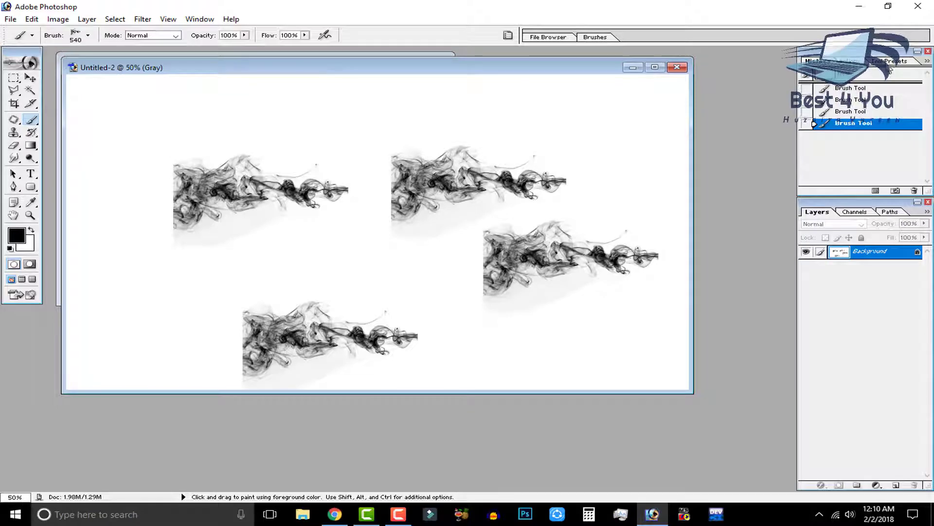
{"action": "left_click", "coordinate": [837, 73]}
Set the foreground colour to purple
{"action": "left_click", "coordinate": [22, 235]}
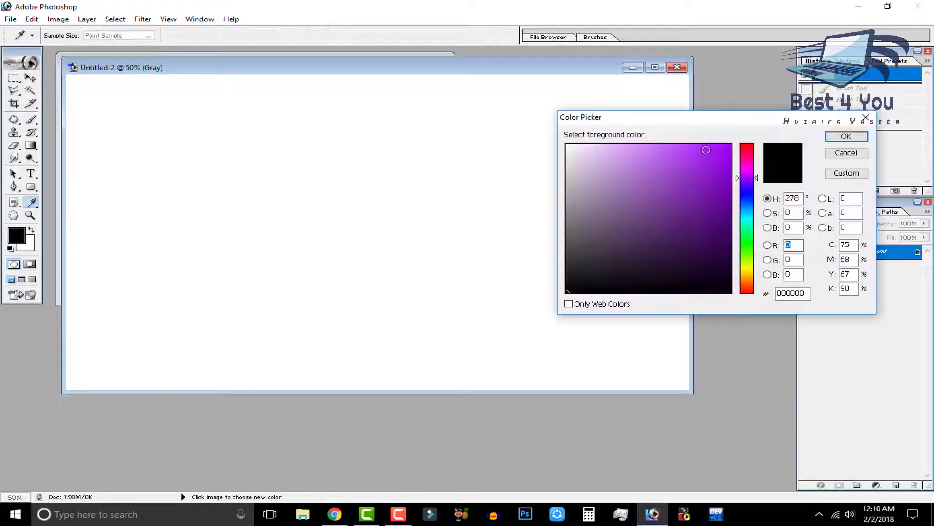
{"action": "left_click", "coordinate": [730, 145]}
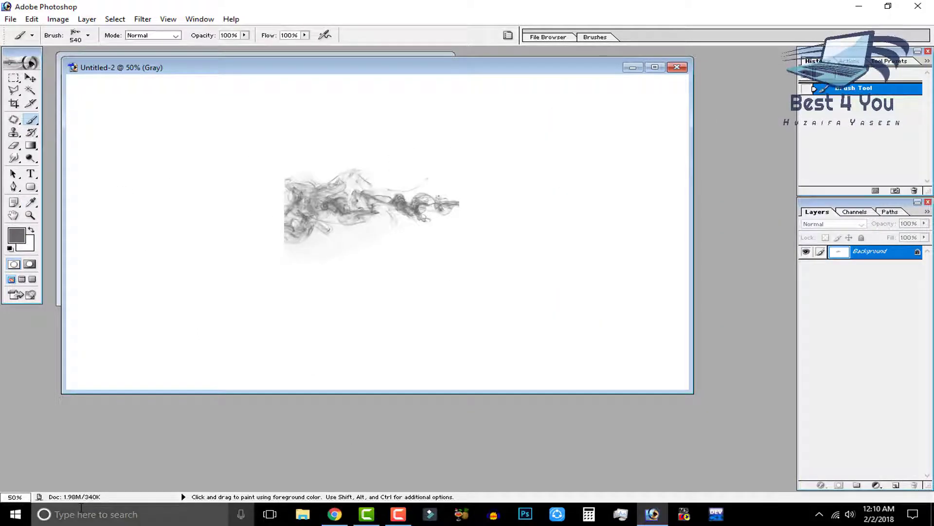
{"action": "left_click", "coordinate": [23, 248]}
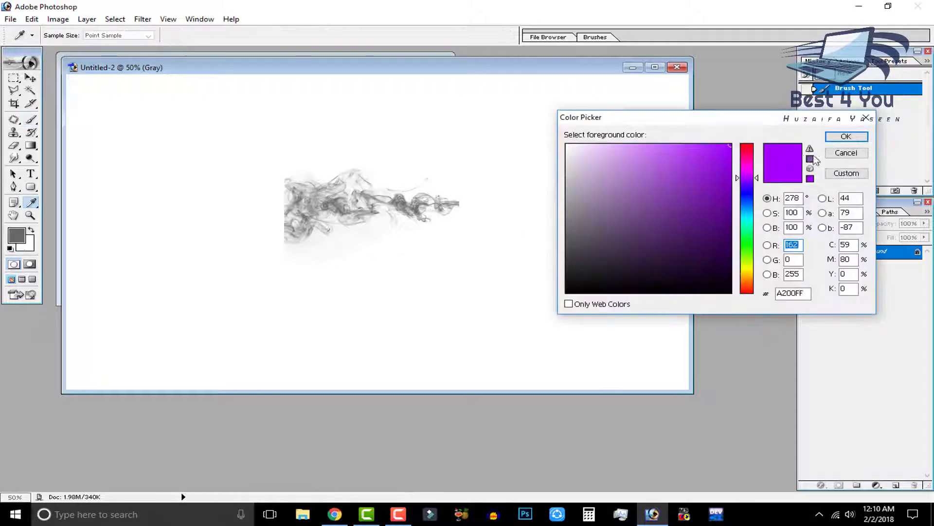
{"action": "left_click", "coordinate": [844, 153]}
Discard Untitled-2 and create a new 1920×1080 HDTV canvas in RGB Color
{"action": "left_click", "coordinate": [677, 67]}
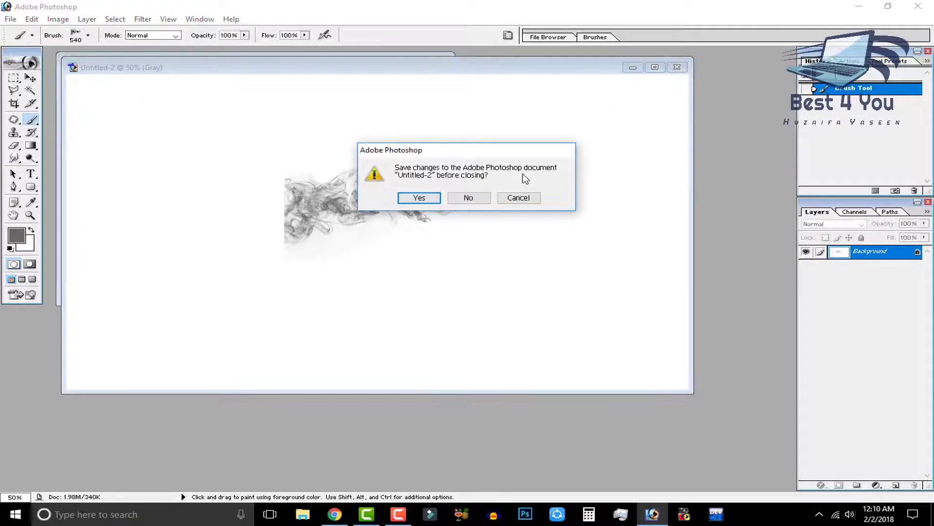
{"action": "left_click", "coordinate": [468, 197]}
{"action": "left_click", "coordinate": [11, 19]}
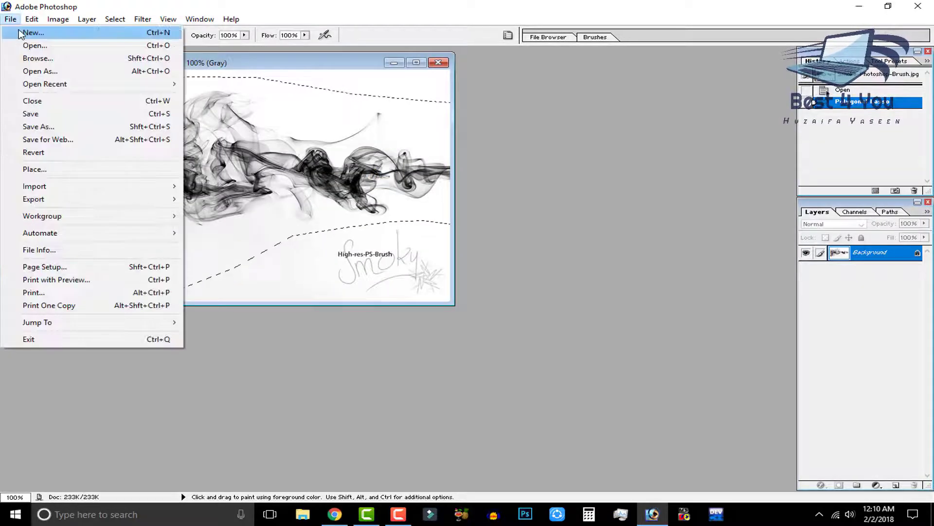
{"action": "left_click", "coordinate": [427, 215]}
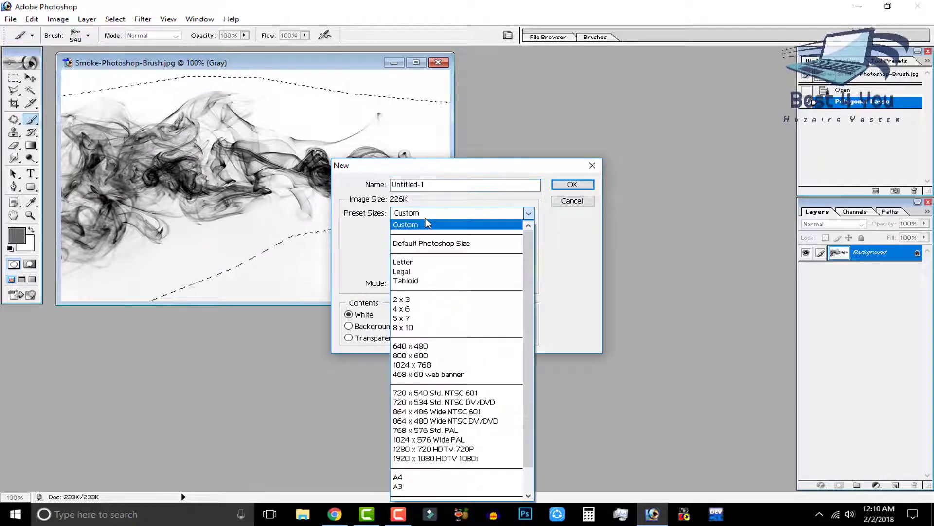
{"action": "left_click", "coordinate": [443, 459]}
{"action": "left_click", "coordinate": [424, 283]}
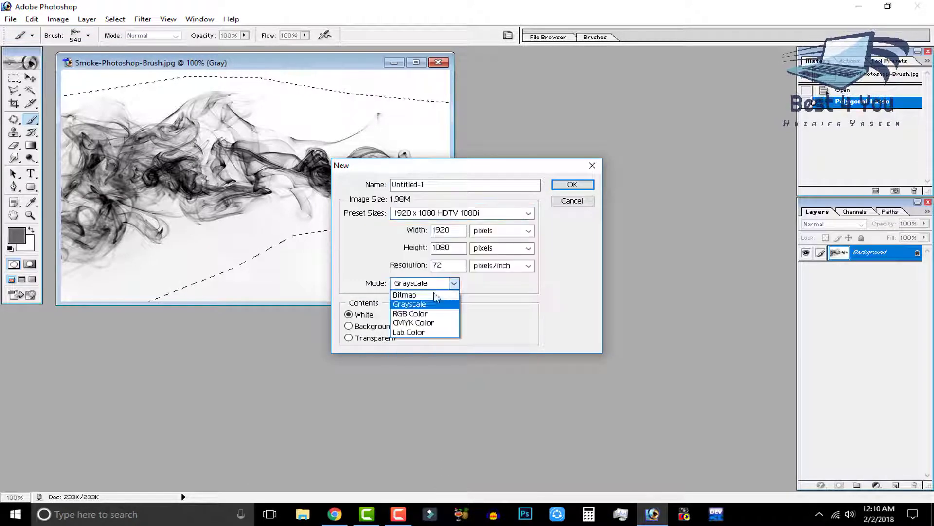
{"action": "left_click", "coordinate": [417, 314]}
{"action": "left_click", "coordinate": [572, 184]}
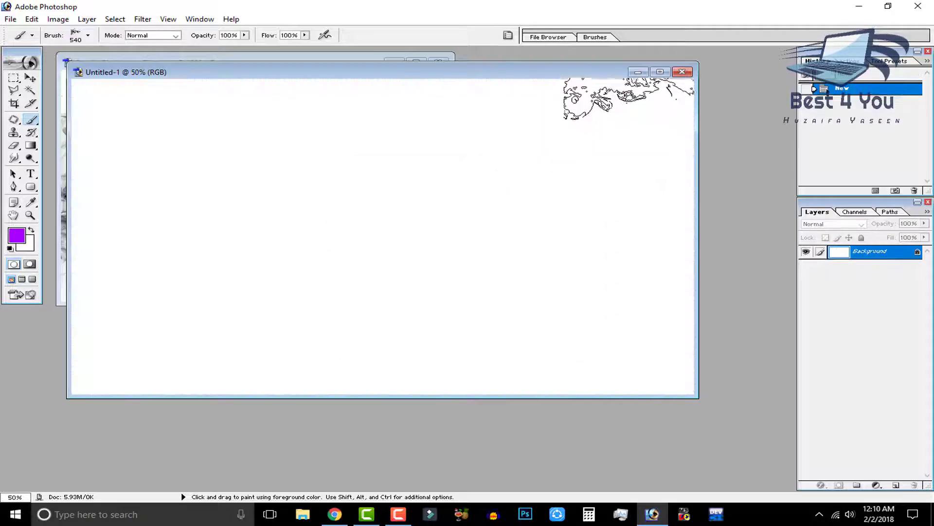
{"action": "left_click", "coordinate": [659, 77]}
Stamp two purple smoke shapes, then one in white
{"action": "left_click", "coordinate": [376, 197]}
{"action": "left_click", "coordinate": [464, 325]}
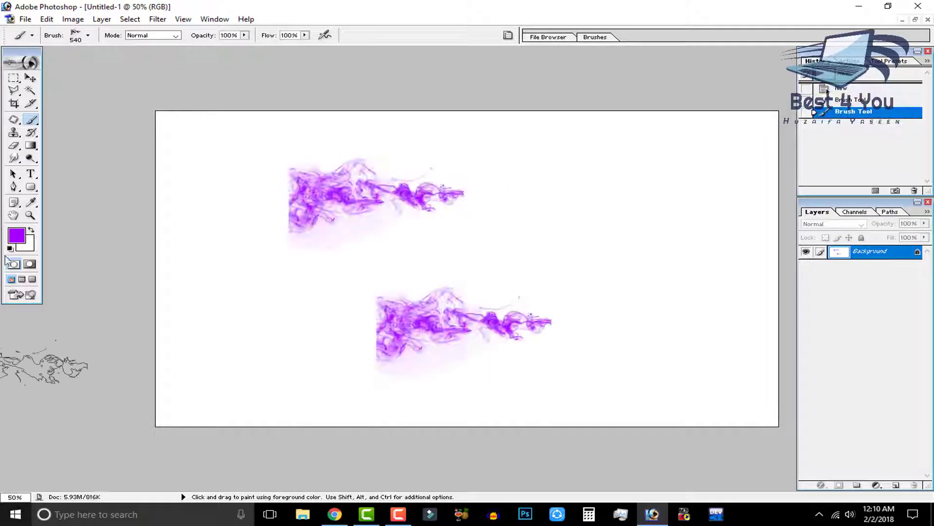
{"action": "left_click", "coordinate": [16, 235]}
{"action": "left_click", "coordinate": [506, 265]}
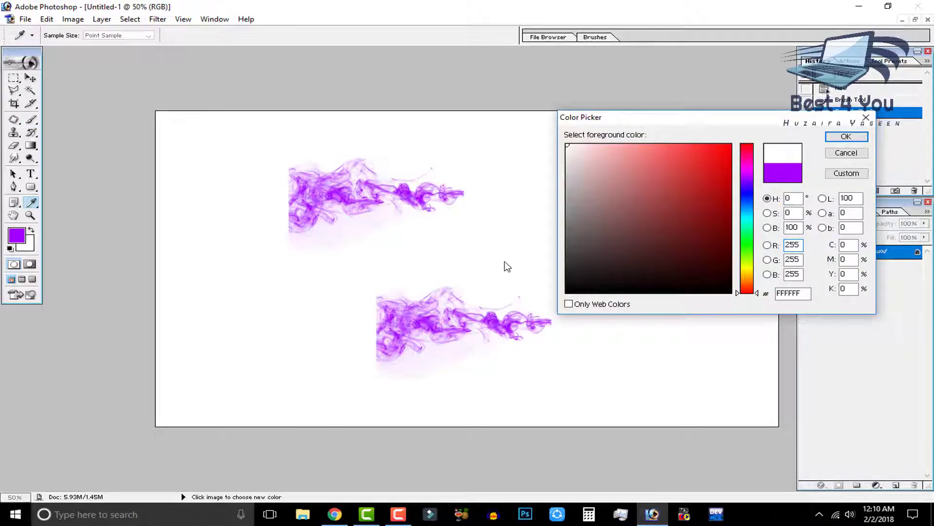
{"action": "left_click", "coordinate": [834, 136]}
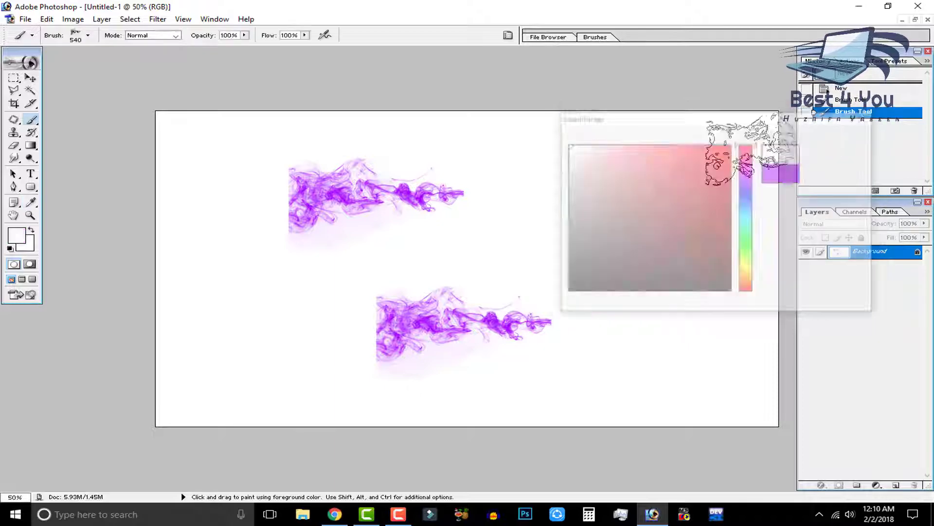
{"action": "left_click", "coordinate": [379, 270]}
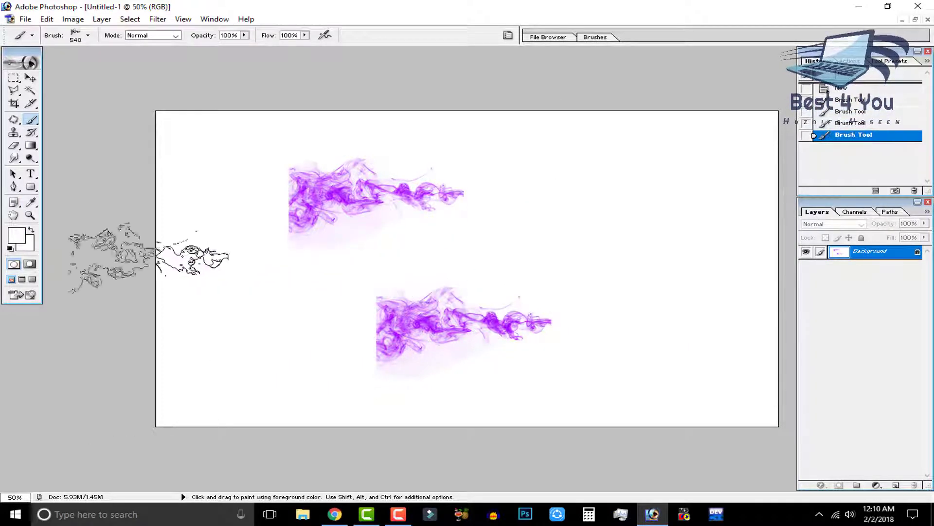
Stamp two red smoke shapes, then revert the canvas to blank and restore the window
{"action": "left_click", "coordinate": [16, 236]}
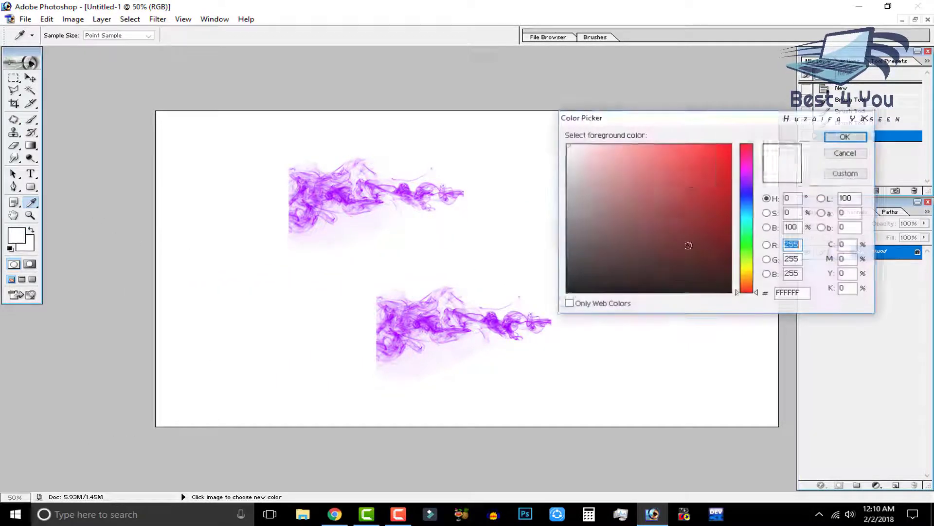
{"action": "left_click", "coordinate": [845, 139]}
{"action": "left_click", "coordinate": [530, 241]}
{"action": "left_click", "coordinate": [601, 345]}
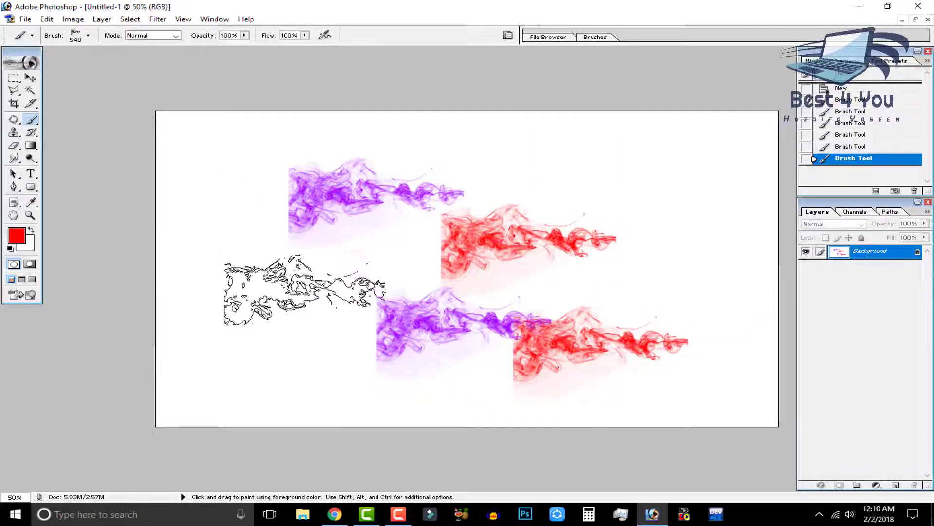
{"action": "left_click", "coordinate": [812, 73]}
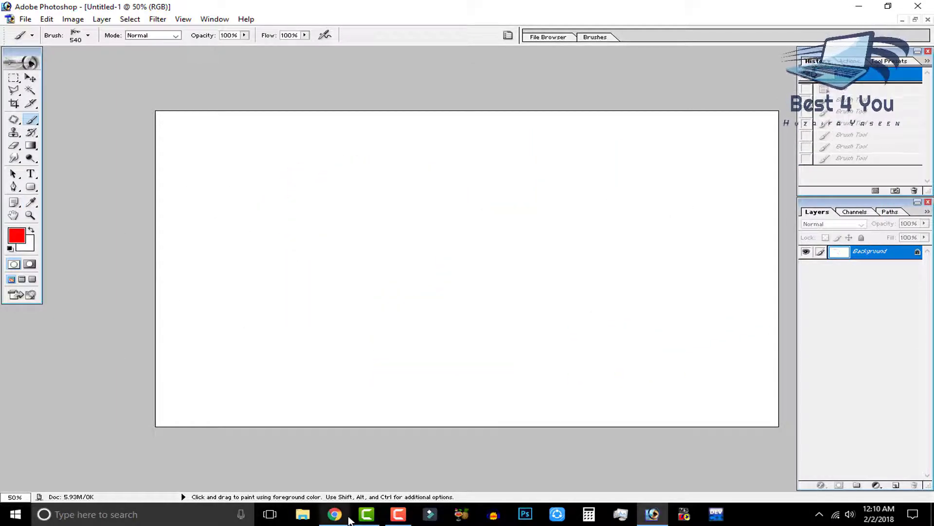
{"action": "left_click", "coordinate": [915, 19]}
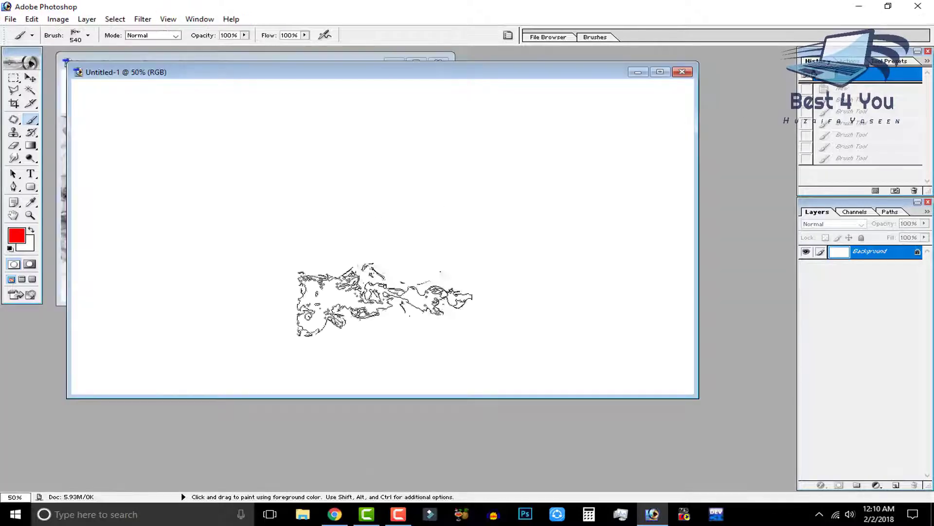
In Chrome, close the Smoke-Photoshop-Brush tab and return to the image_3.png tab
{"action": "left_click", "coordinate": [335, 514]}
{"action": "left_click", "coordinate": [267, 11]}
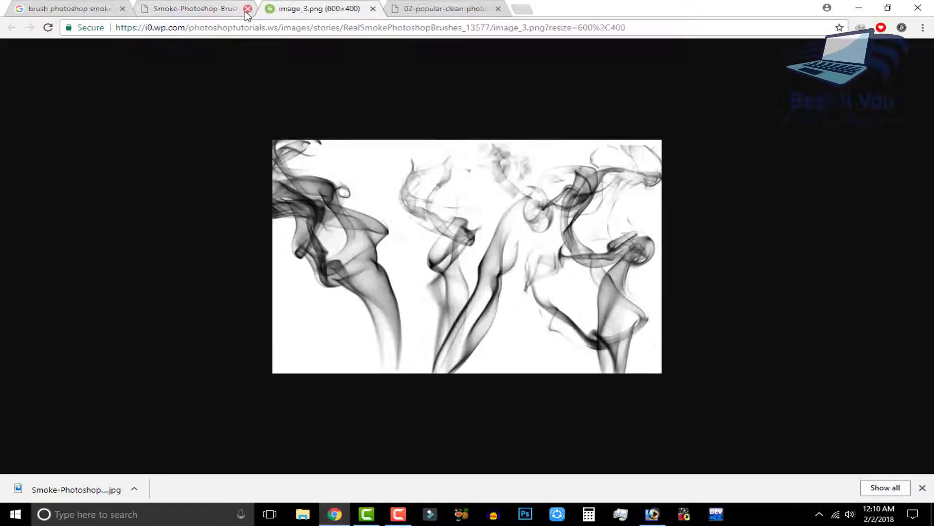
{"action": "left_click", "coordinate": [247, 11]}
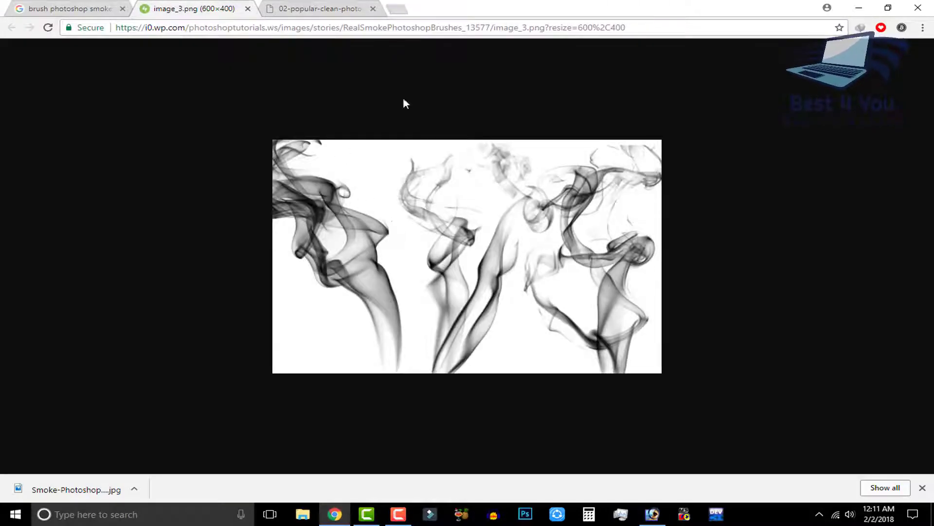
{"action": "right_click", "coordinate": [403, 196]}
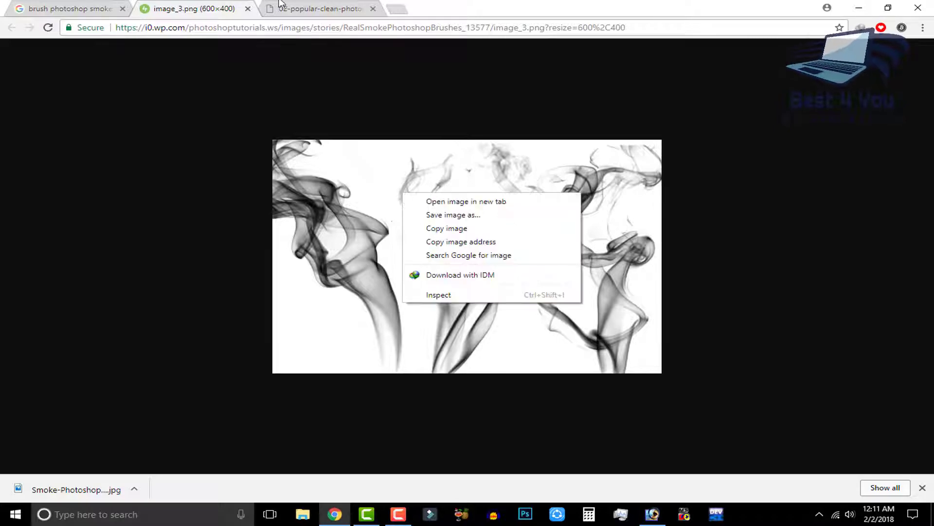
{"action": "left_click", "coordinate": [280, 4]}
{"action": "right_click", "coordinate": [394, 209]}
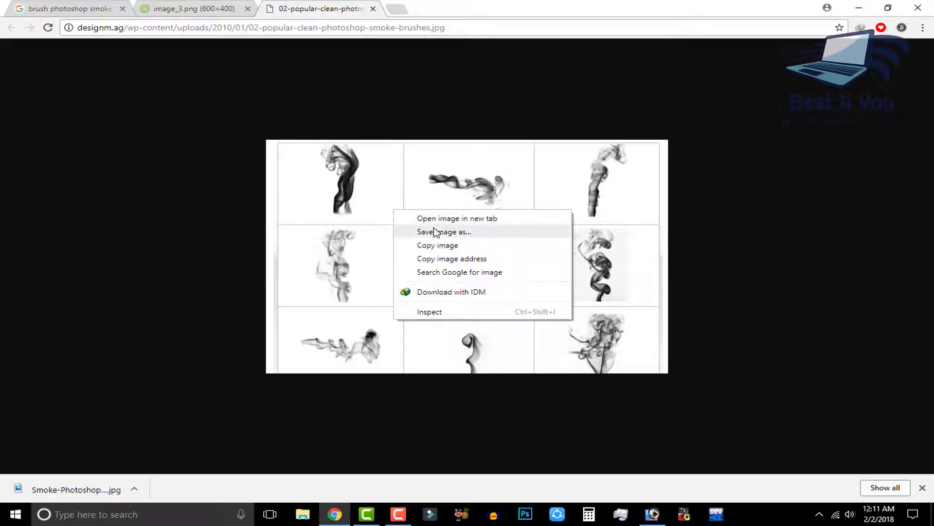
{"action": "left_click", "coordinate": [208, 5]}
Save image_3.png to disk and open it in Photoshop
{"action": "right_click", "coordinate": [305, 146]}
{"action": "left_click", "coordinate": [355, 169]}
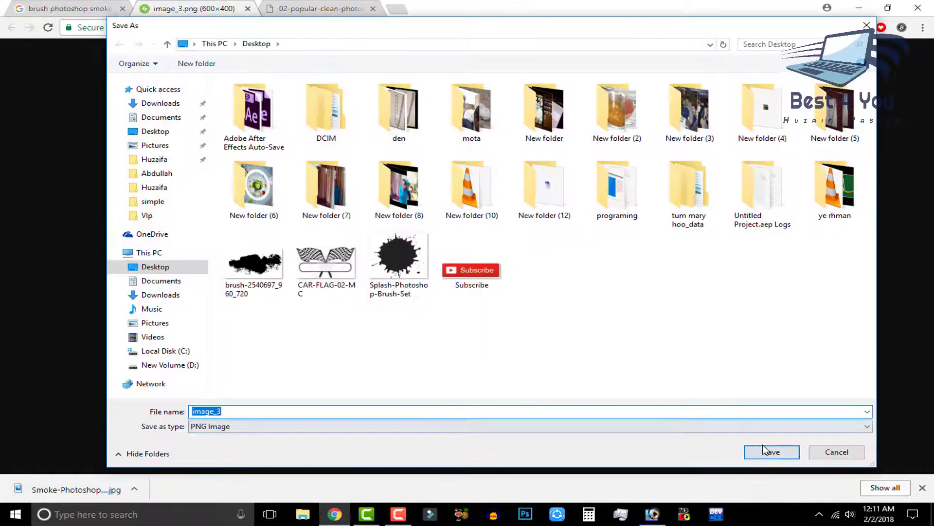
{"action": "left_click", "coordinate": [771, 452]}
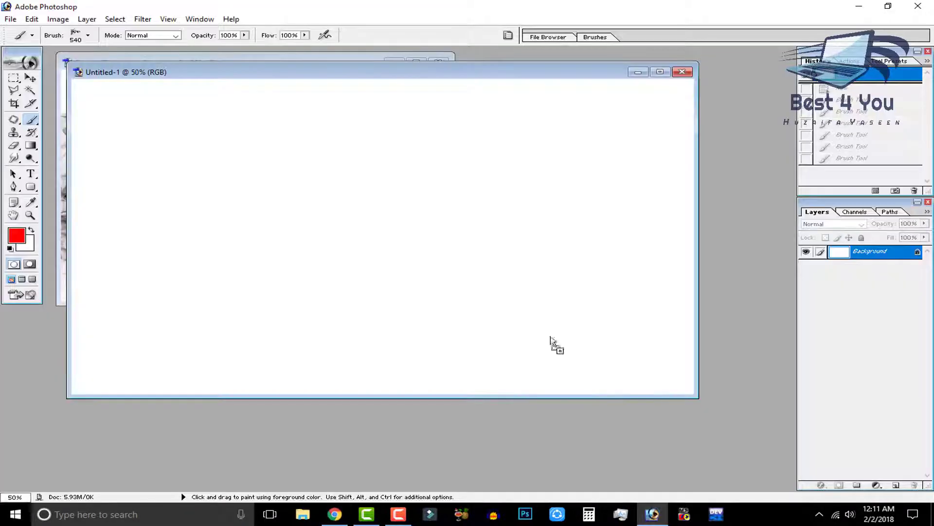
{"action": "left_click_drag", "start_coordinate": [613, 509], "coordinate": [538, 317]}
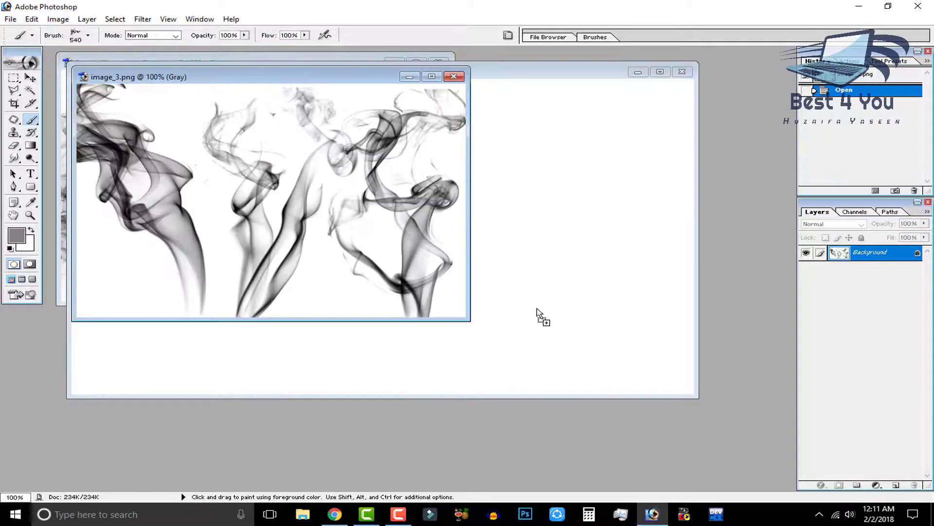
Paste the smoke wisp onto Untitled-1 and define it as brush 'smoke3'
{"action": "left_click", "coordinate": [15, 91]}
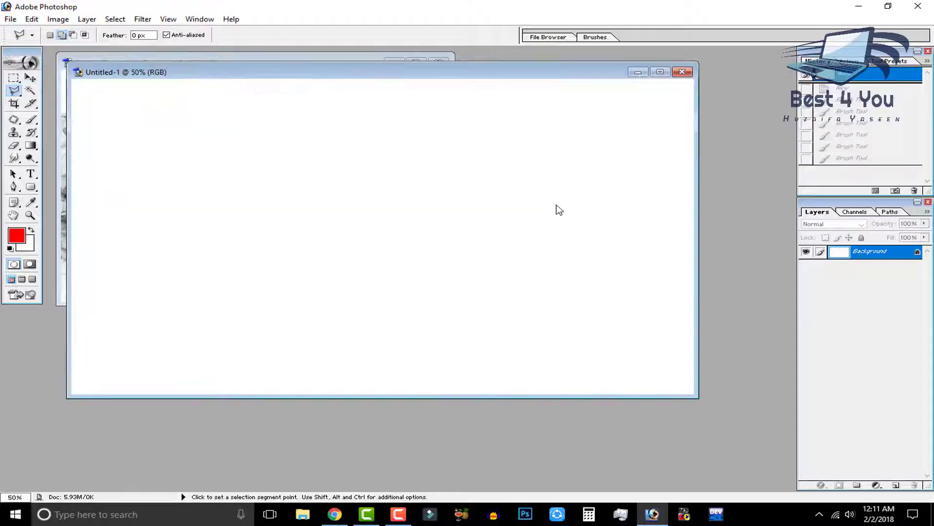
{"action": "key", "text": "ctrl+v"}
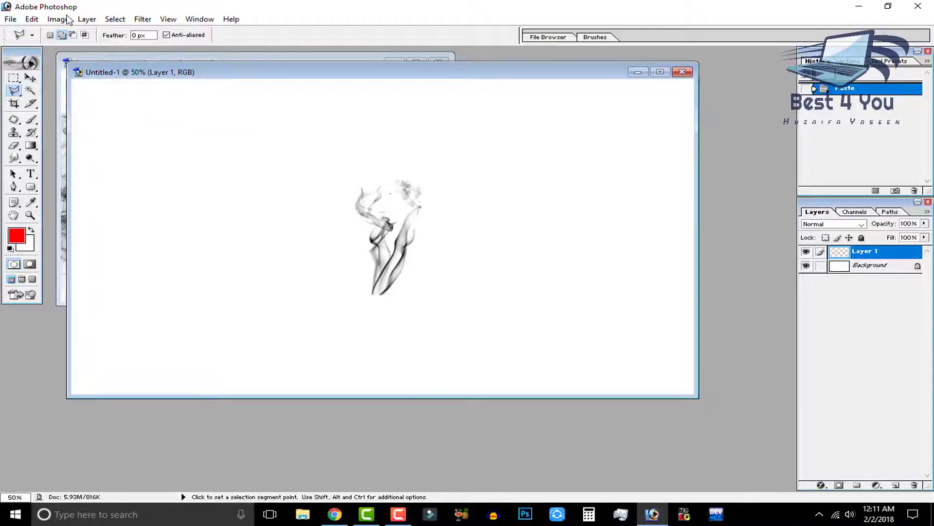
{"action": "left_click", "coordinate": [69, 20]}
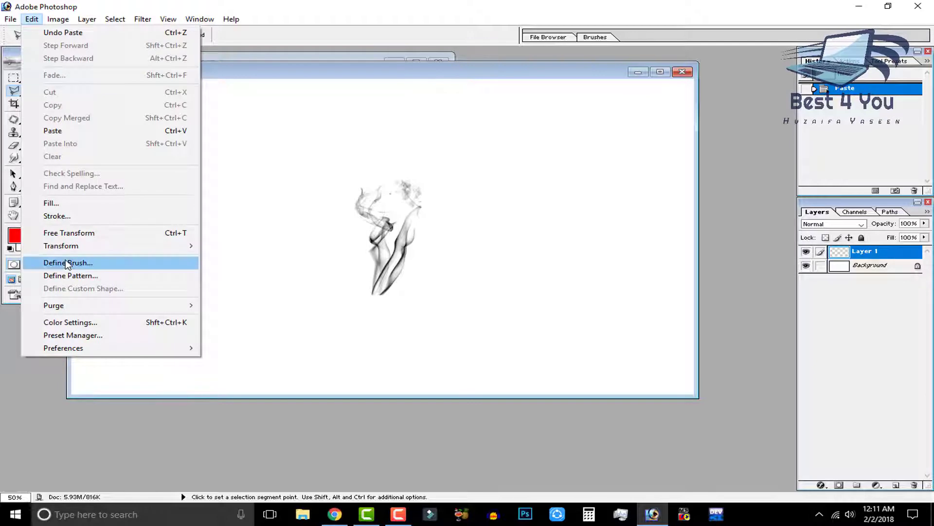
{"action": "left_click", "coordinate": [67, 264]}
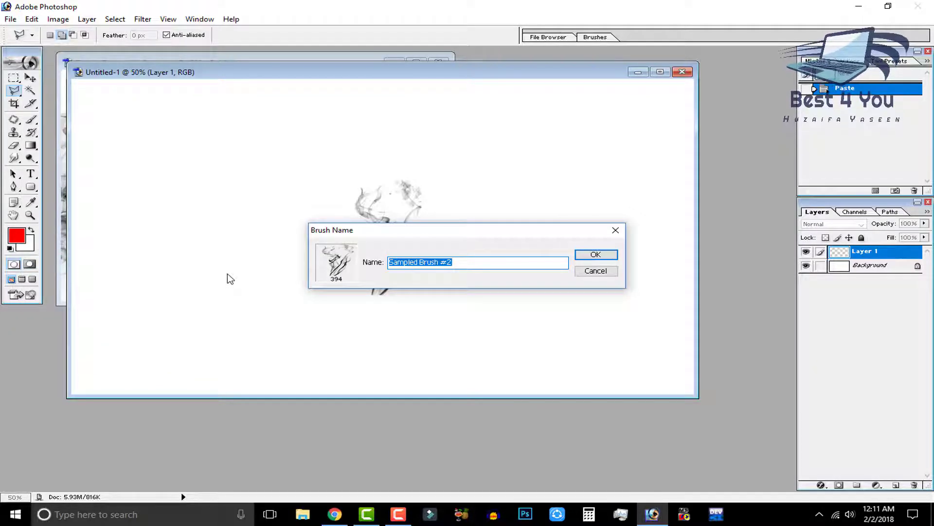
{"action": "type", "text": "sm"}
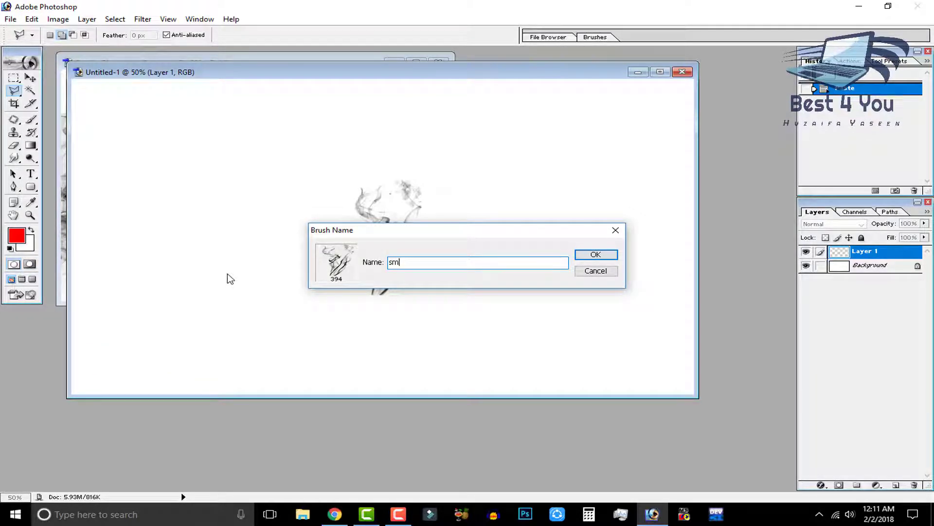
{"action": "type", "text": "oke3"}
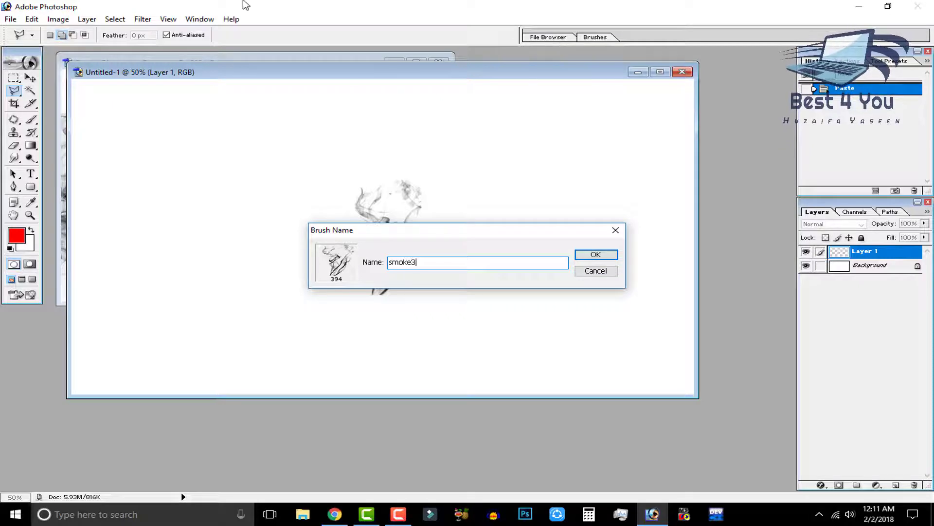
{"action": "left_click", "coordinate": [598, 256]}
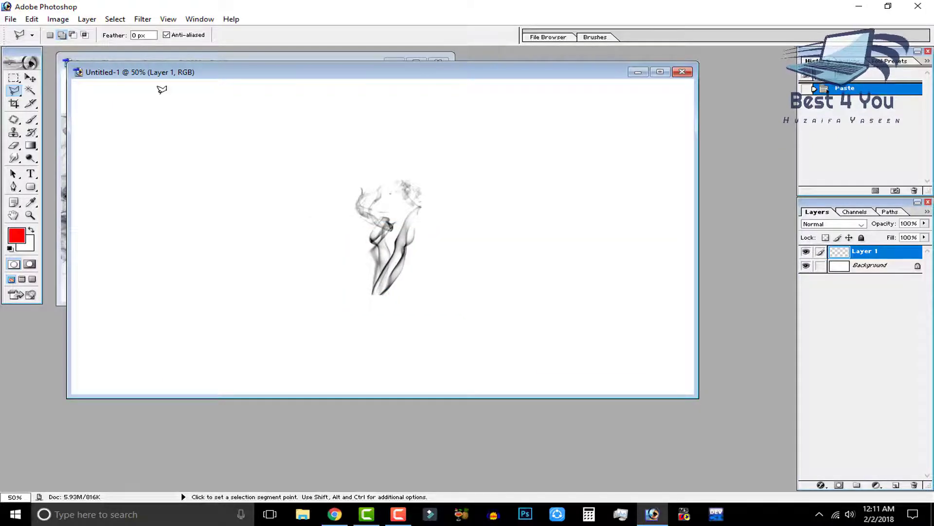
Undo the paste, test-stamp the 394 px smoke3 brush in red, then undo it
{"action": "key", "text": "ctrl+z"}
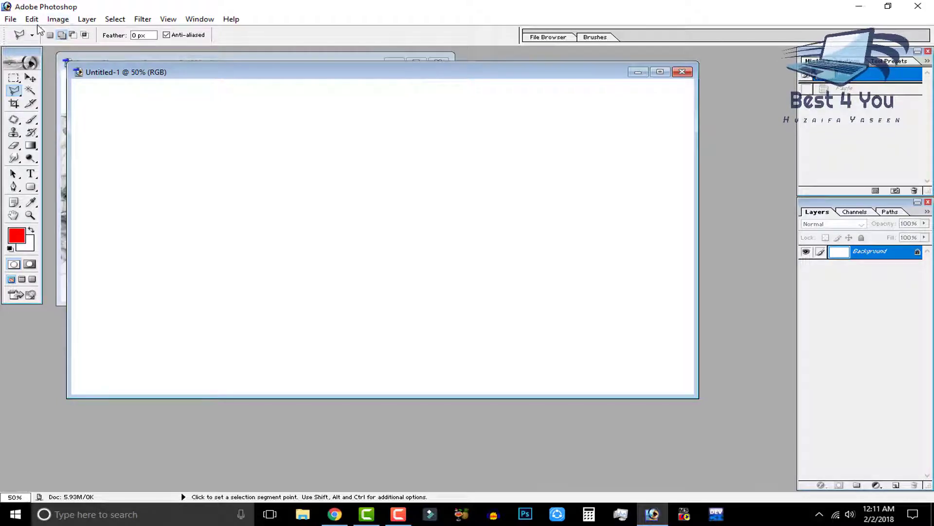
{"action": "left_click", "coordinate": [31, 119]}
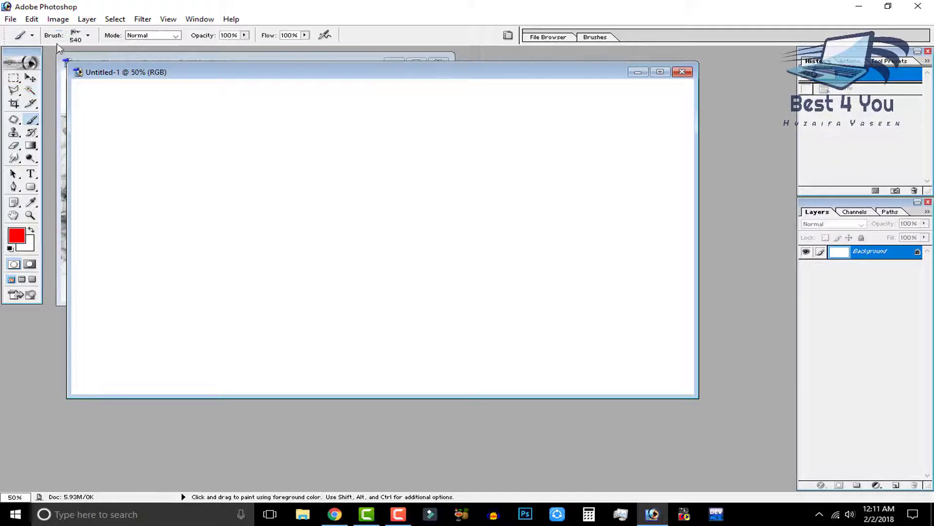
{"action": "left_click", "coordinate": [88, 35]}
{"action": "left_click", "coordinate": [334, 317]}
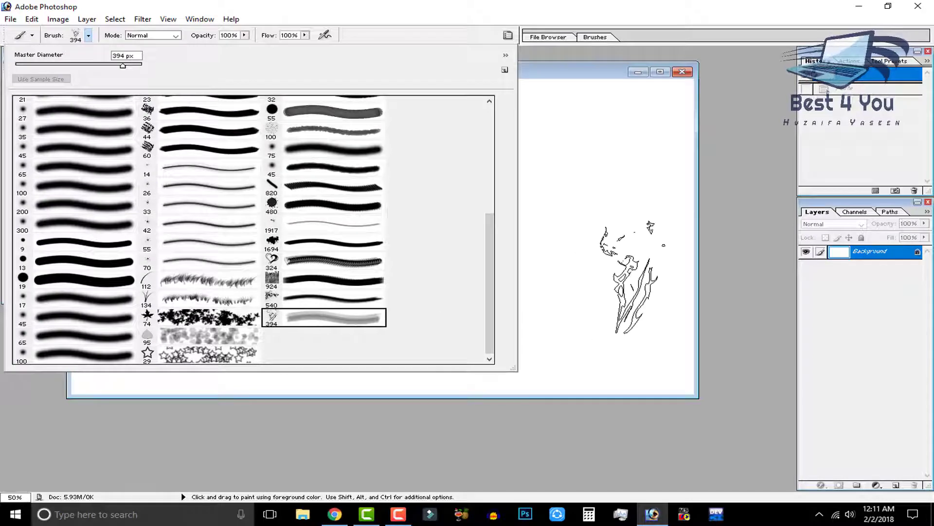
{"action": "left_click", "coordinate": [627, 266]}
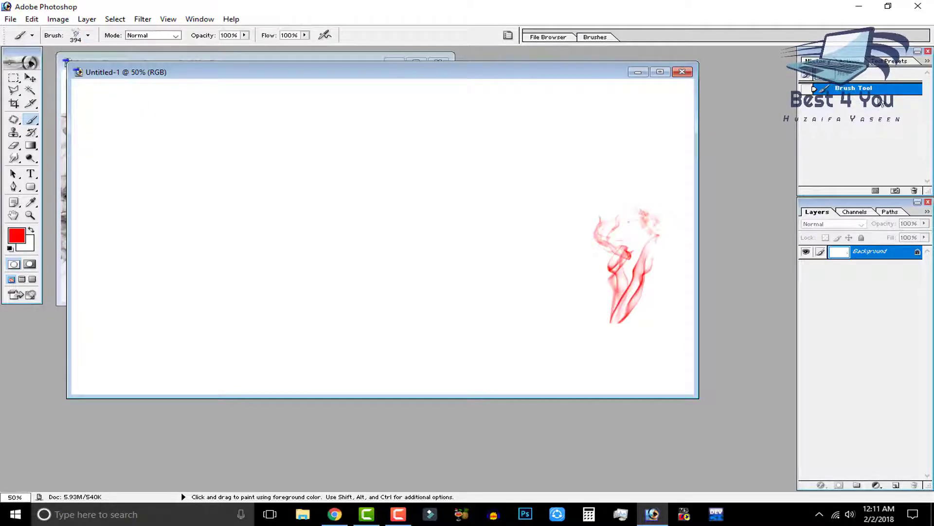
{"action": "key", "text": "ctrl+z"}
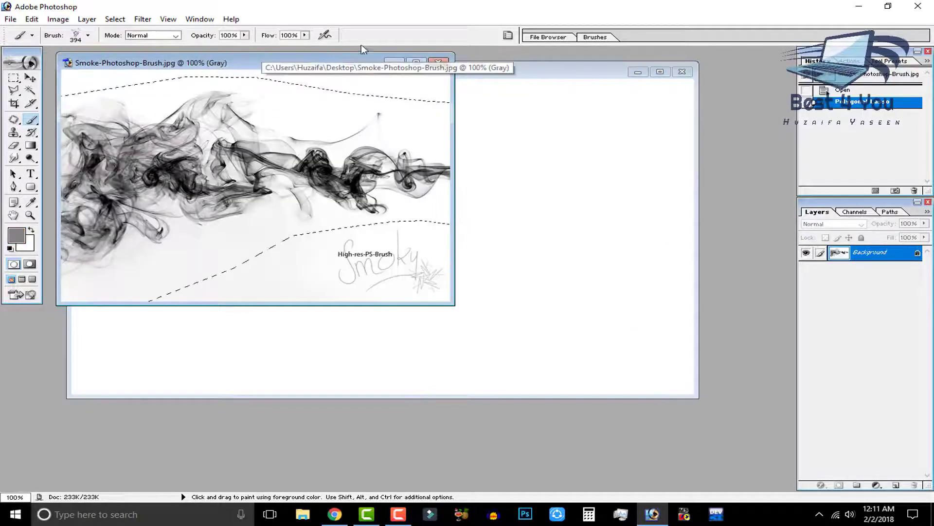
Close the old smoke image and save the Chrome smoke grid as 02-popular-clean-photoshop-smoke-brushes.jpg
{"action": "left_click", "coordinate": [438, 62]}
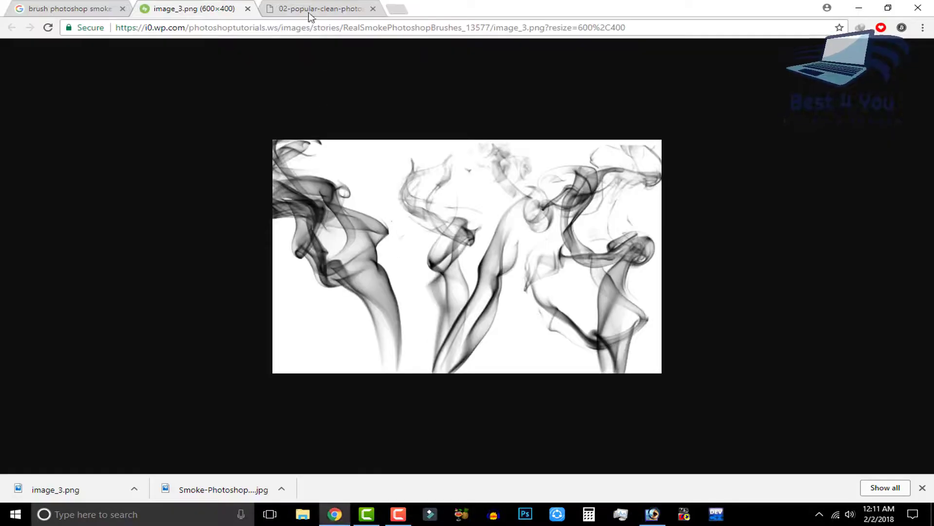
{"action": "left_click", "coordinate": [311, 10]}
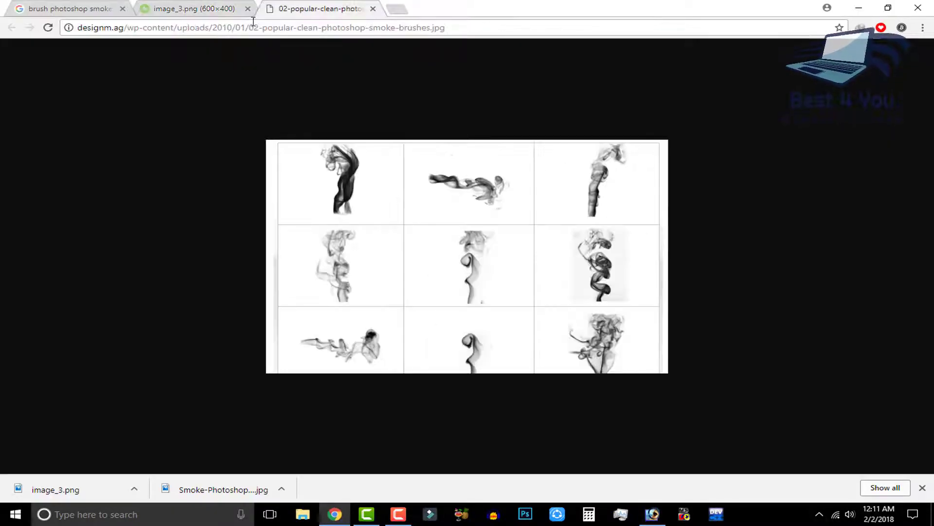
{"action": "left_click", "coordinate": [248, 9]}
{"action": "right_click", "coordinate": [512, 235]}
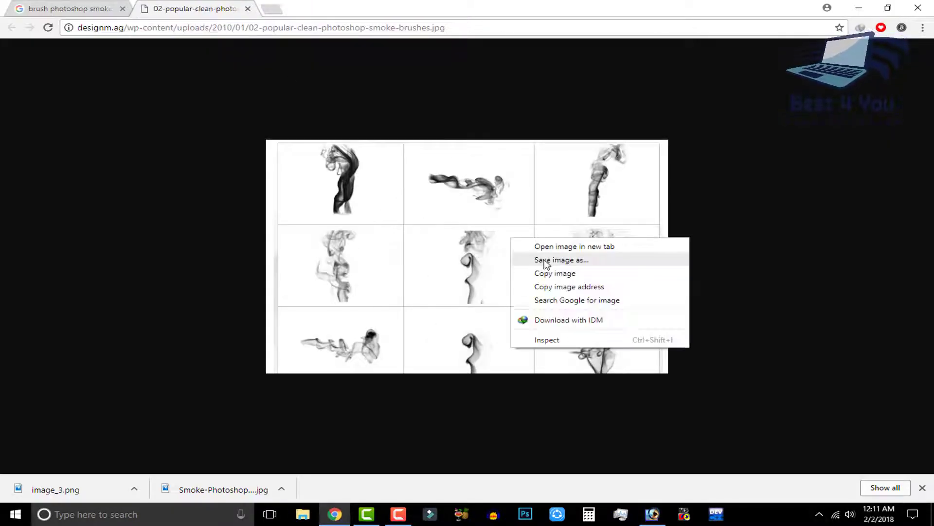
{"action": "left_click", "coordinate": [537, 256]}
{"action": "left_click", "coordinate": [777, 452]}
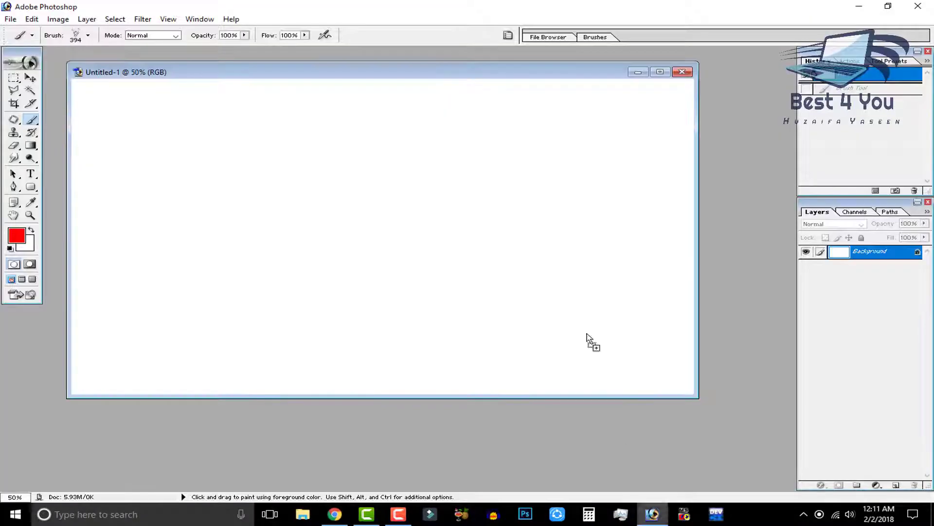
Open the downloaded smoke-brushes image, lasso a curling wisp, and paste it onto Untitled-1
{"action": "left_click_drag", "start_coordinate": [666, 524], "coordinate": [589, 341]}
{"action": "left_click", "coordinate": [14, 90]}
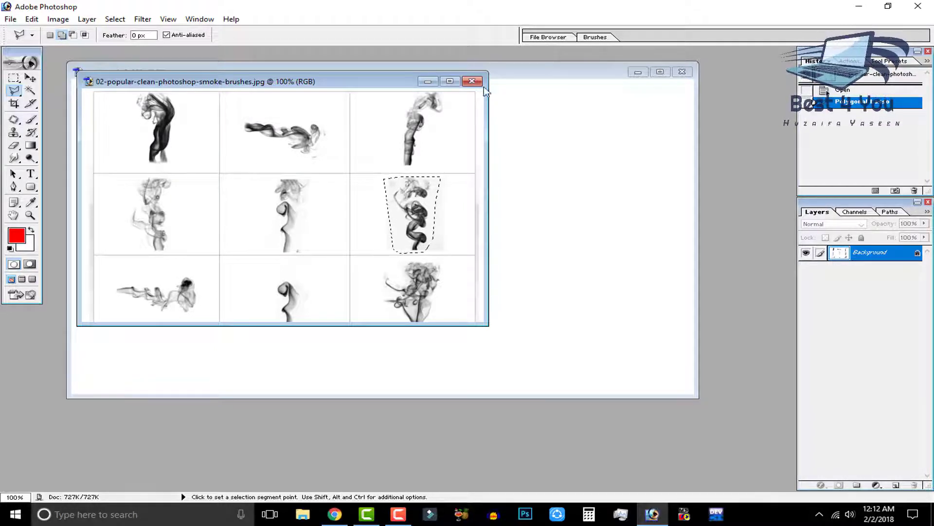
{"action": "left_click", "coordinate": [472, 81]}
{"action": "left_click", "coordinate": [489, 197]}
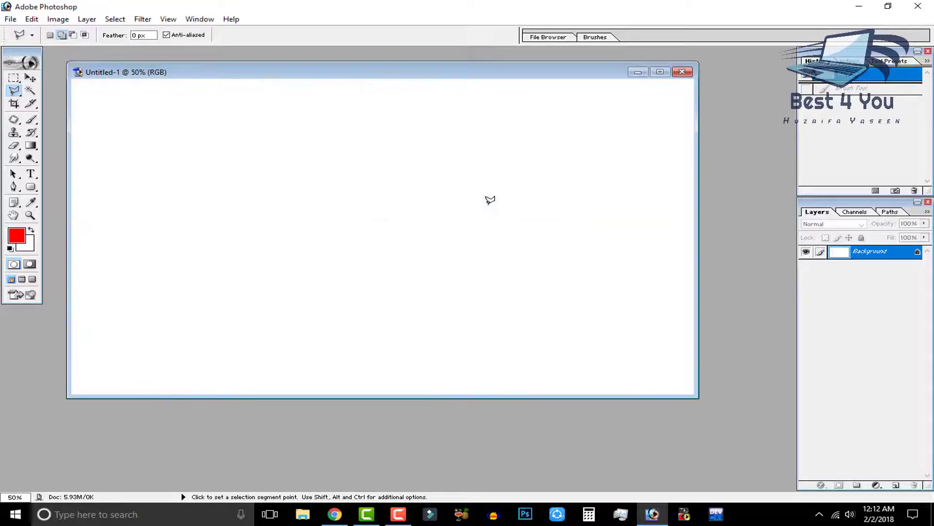
{"action": "key", "text": "ctrl+v"}
Enlarge the pasted wisp, define it as brush 'smoke 4', and revert the canvas to blank
{"action": "key", "text": "ctrl+t"}
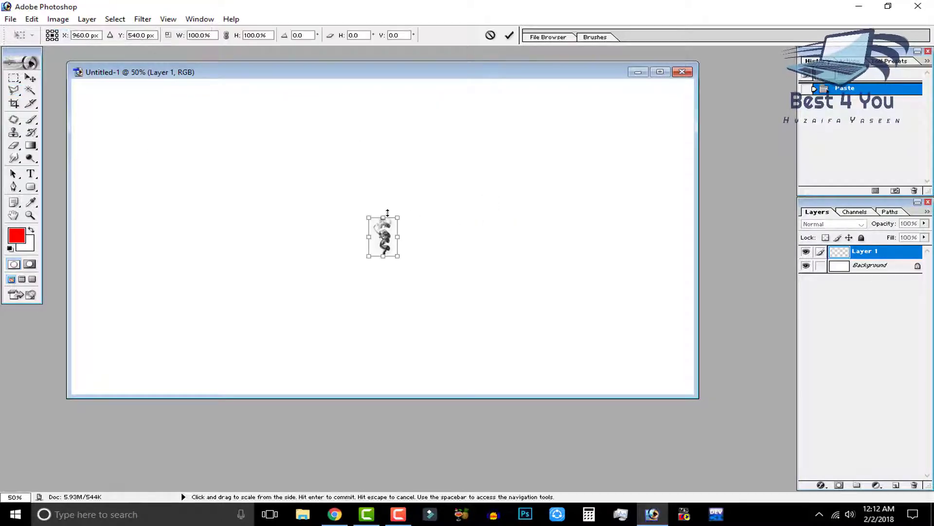
{"action": "left_click_drag", "start_coordinate": [398, 217], "coordinate": [417, 173]}
{"action": "left_click", "coordinate": [509, 33]}
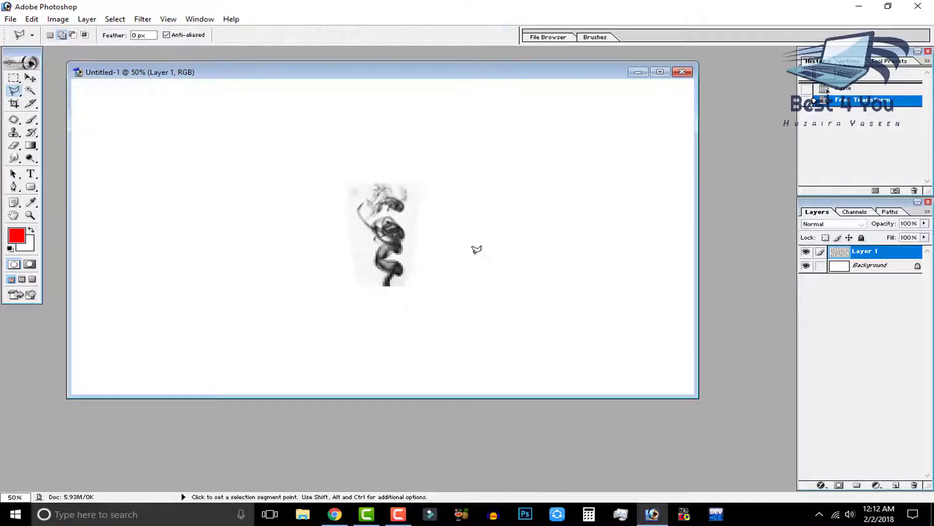
{"action": "left_click", "coordinate": [32, 19]}
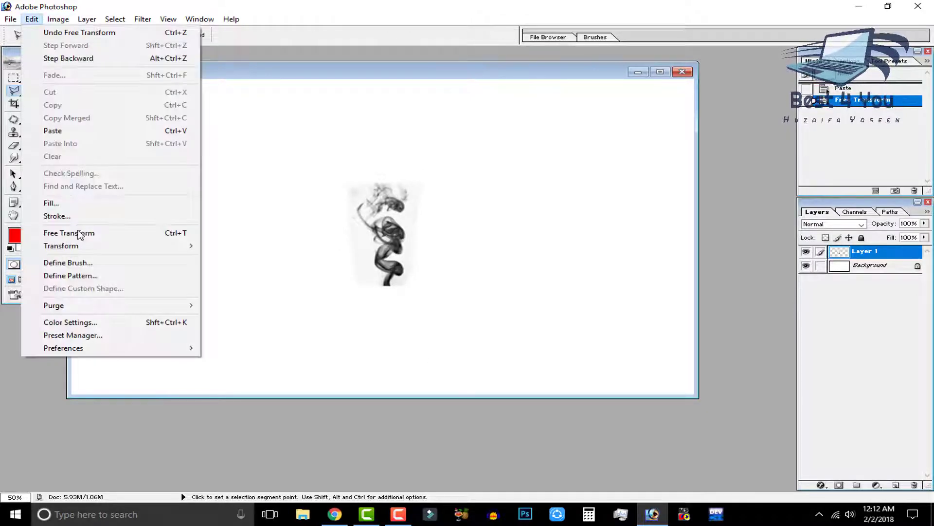
{"action": "left_click", "coordinate": [82, 264]}
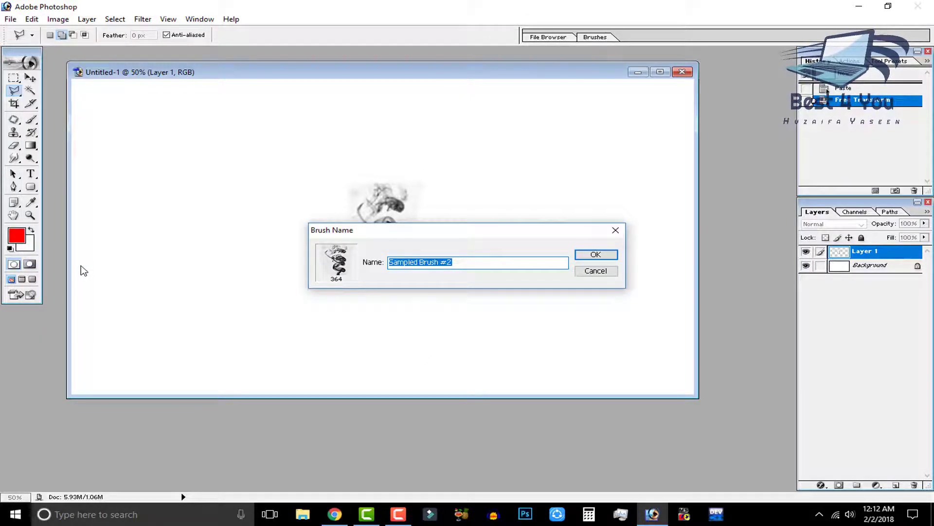
{"action": "type", "text": "sn"}
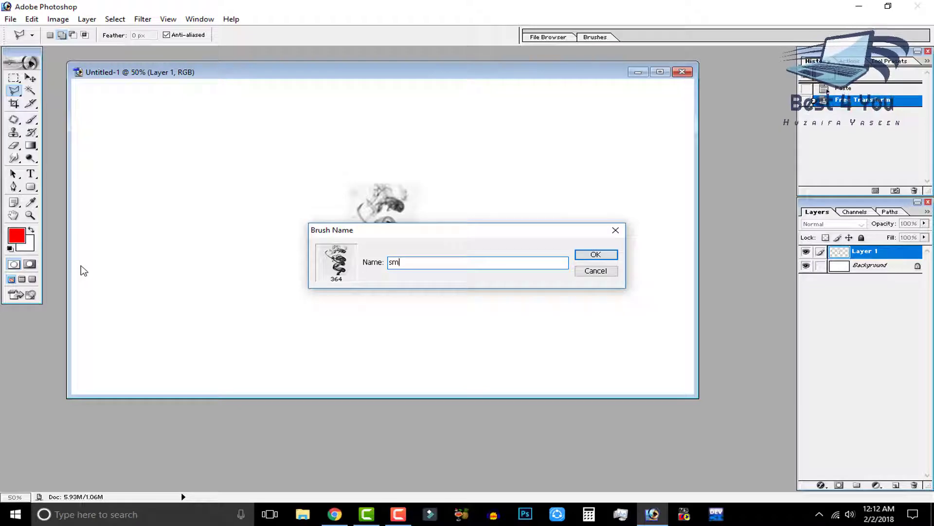
{"action": "type", "text": "oke 4"}
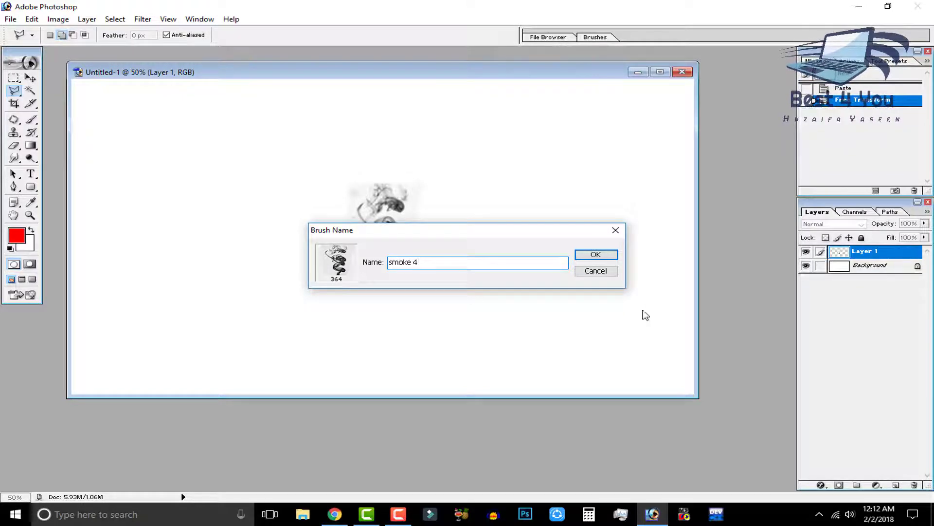
{"action": "left_click", "coordinate": [602, 257]}
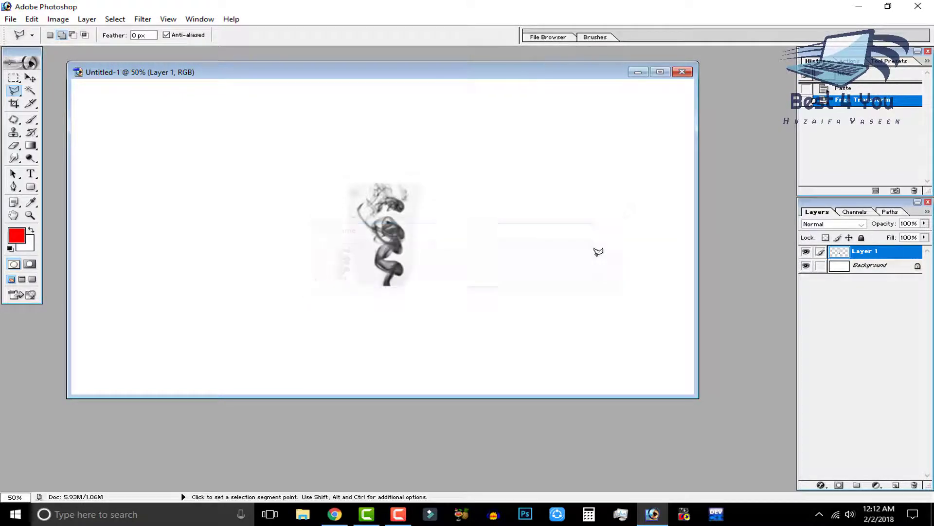
{"action": "left_click", "coordinate": [856, 78]}
{"action": "left_click", "coordinate": [58, 19]}
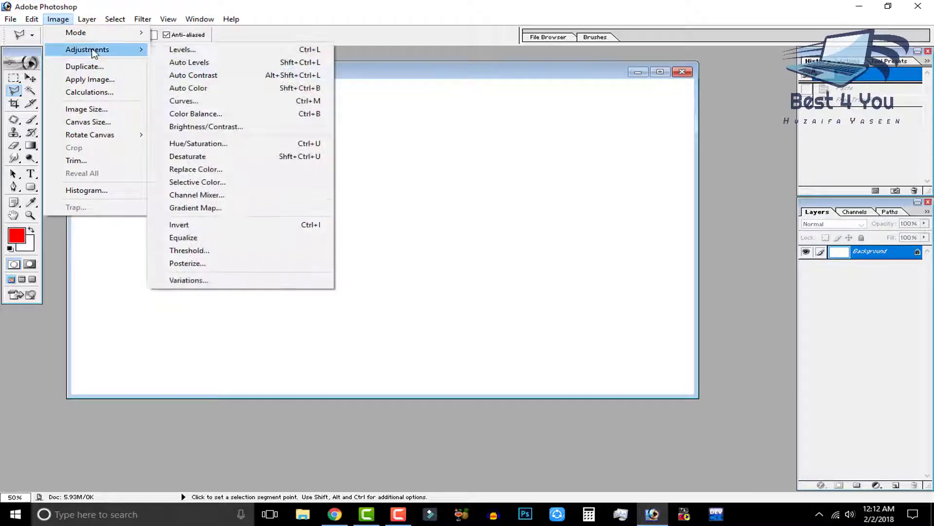
Select the 364 px smoke brush and stamp it once in red
{"action": "left_click", "coordinate": [4, 142]}
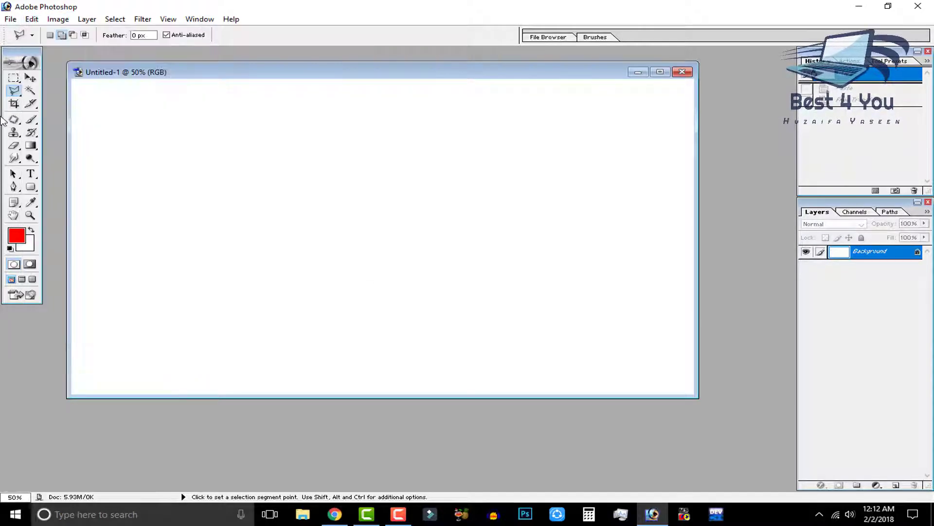
{"action": "left_click", "coordinate": [30, 120]}
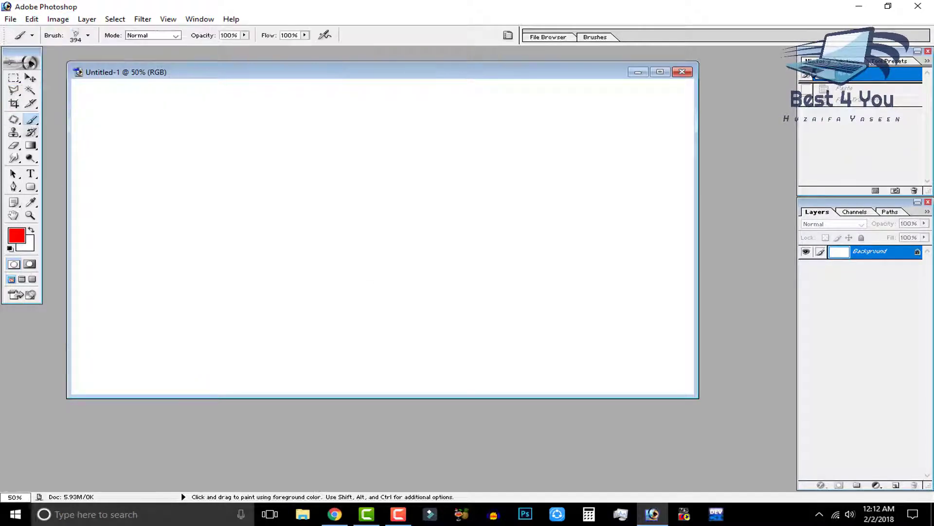
{"action": "left_click", "coordinate": [89, 35]}
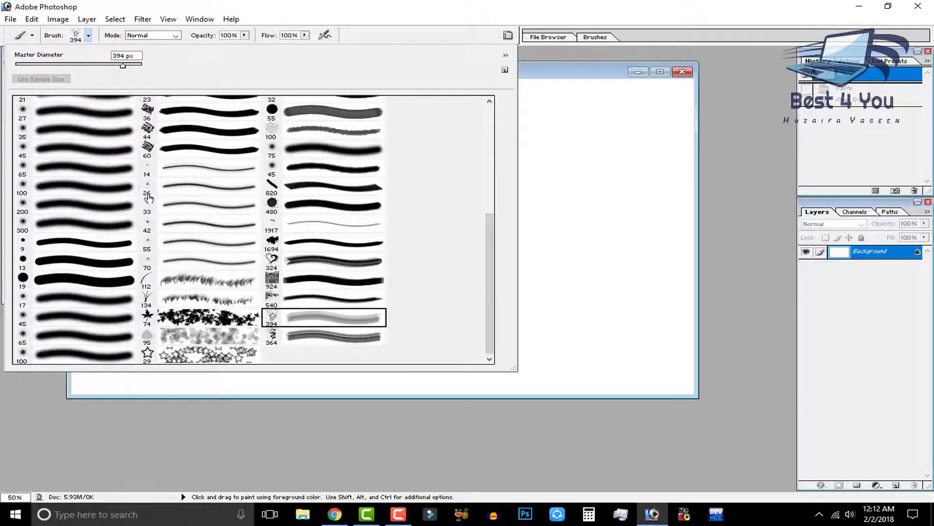
{"action": "left_click", "coordinate": [308, 337]}
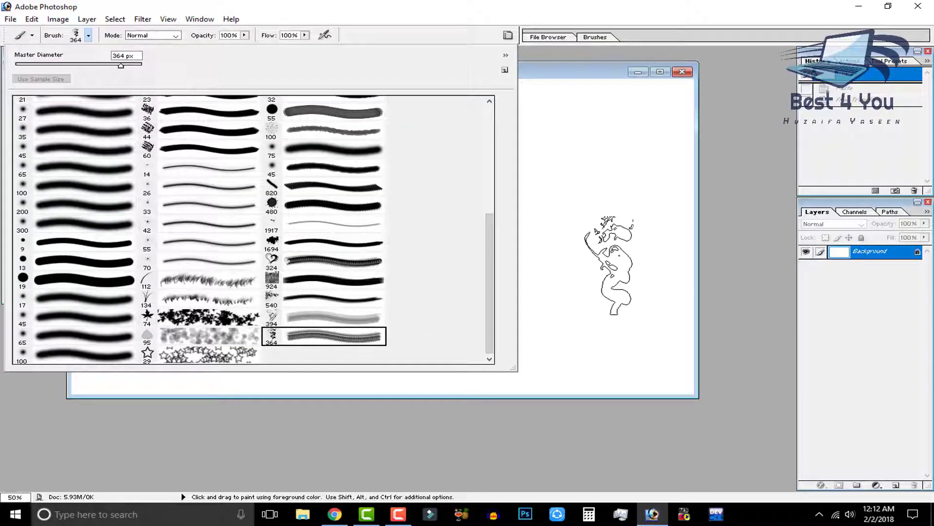
{"action": "left_click", "coordinate": [609, 226]}
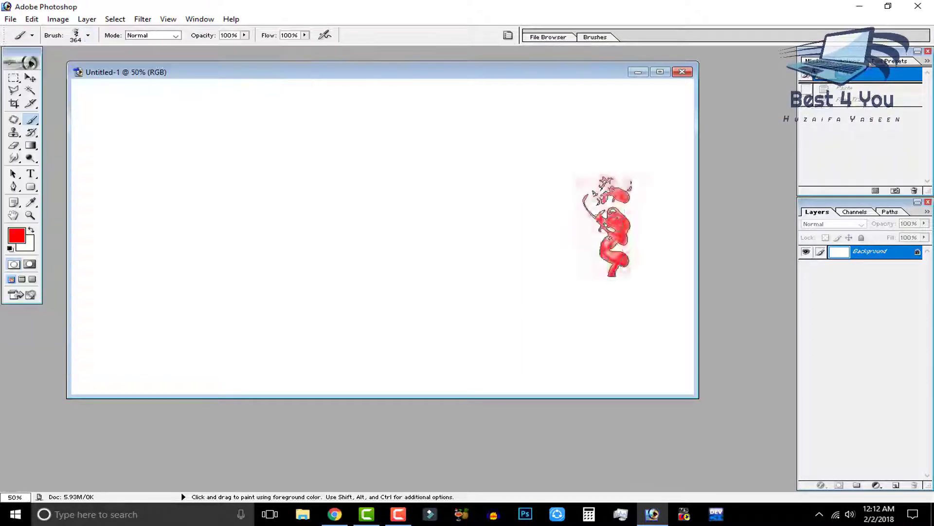
Set the foreground to blue 000CFF, stamp several smoke marks, then revert the canvas to blank
{"action": "left_click", "coordinate": [18, 239]}
{"action": "left_click", "coordinate": [747, 194]}
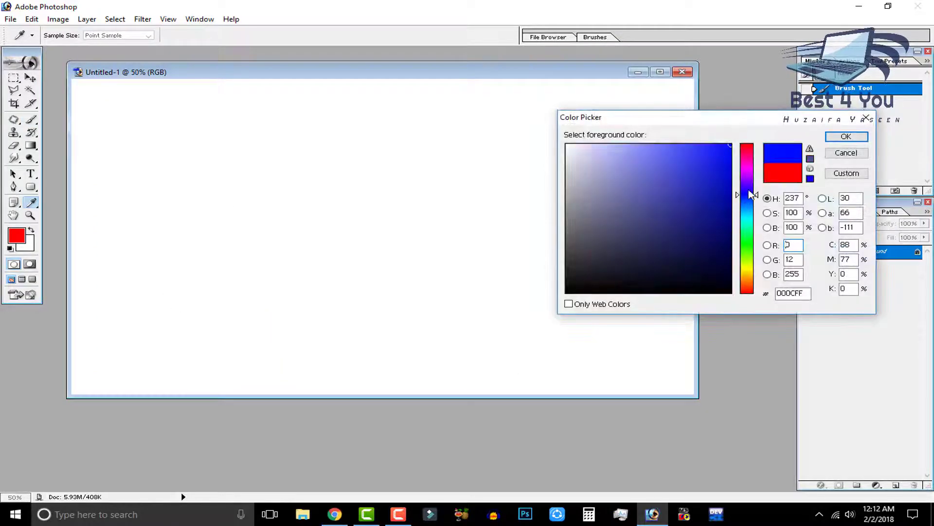
{"action": "left_click", "coordinate": [846, 137]}
{"action": "left_click", "coordinate": [239, 250]}
{"action": "left_click", "coordinate": [303, 269]}
{"action": "left_click", "coordinate": [442, 266]}
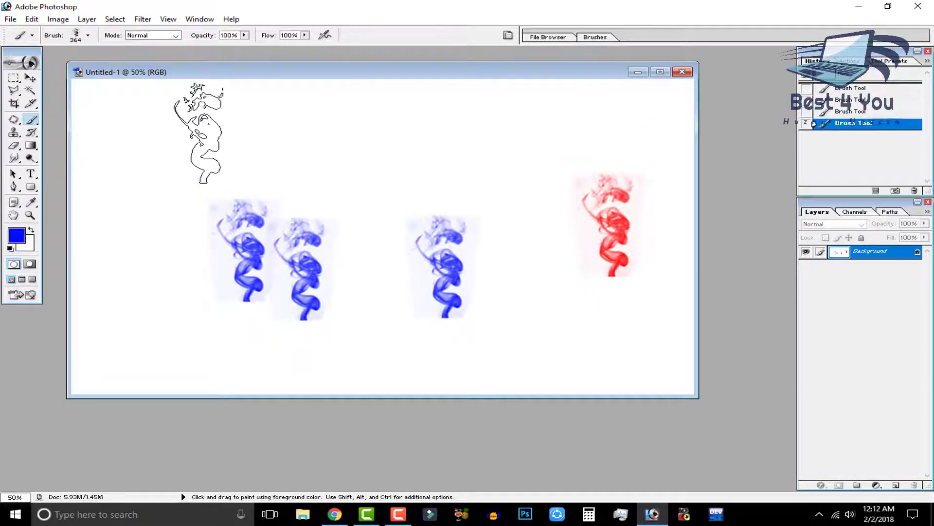
{"action": "mouse_move", "coordinate": [198, 132]}
{"action": "left_mouse_down"}
{"action": "mouse_move", "coordinate": [584, 116]}
{"action": "mouse_move", "coordinate": [122, 126]}
{"action": "left_mouse_up"}
{"action": "left_click", "coordinate": [863, 77]}
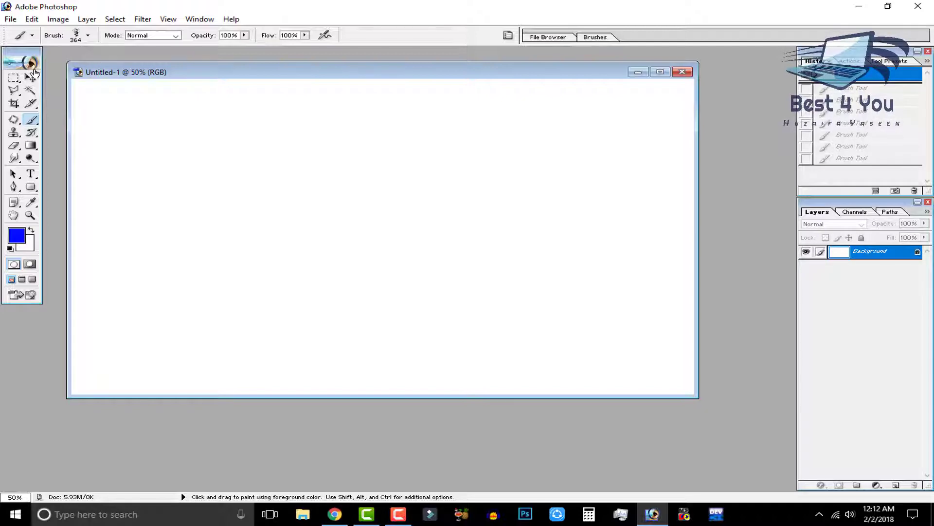
Open DSC05995.jpg from the Desktop through File > Open
{"action": "left_click", "coordinate": [30, 78]}
{"action": "left_click", "coordinate": [11, 20]}
{"action": "left_click", "coordinate": [27, 47]}
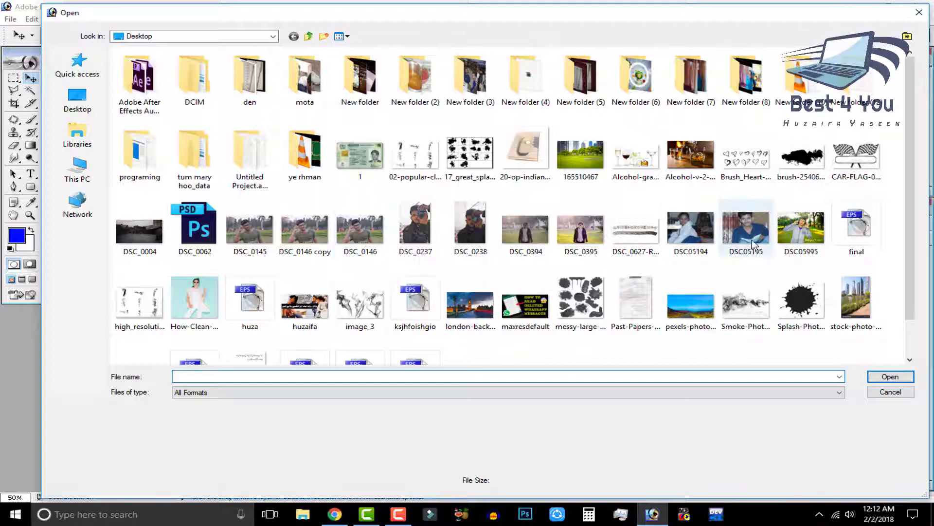
{"action": "scroll", "coordinate": [433, 282], "scroll_direction": "down", "scroll_amount": 1}
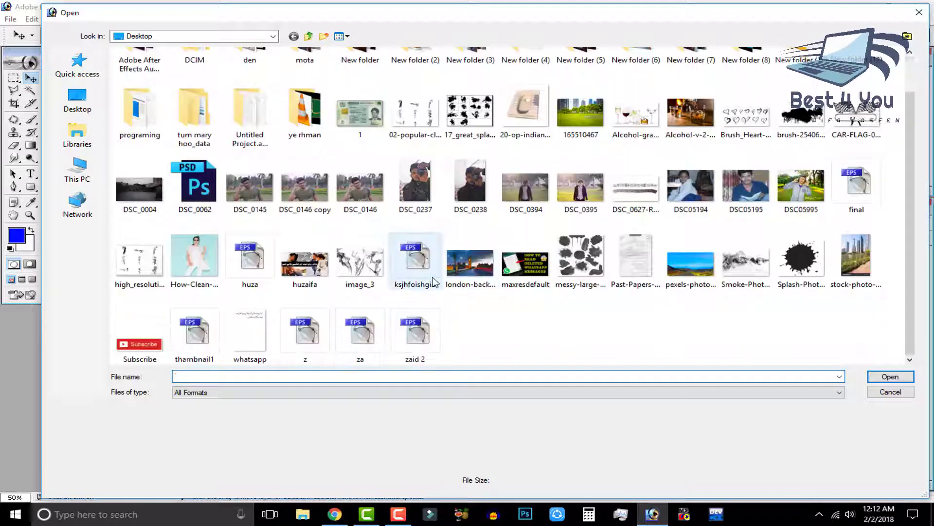
{"action": "double_click", "coordinate": [784, 199]}
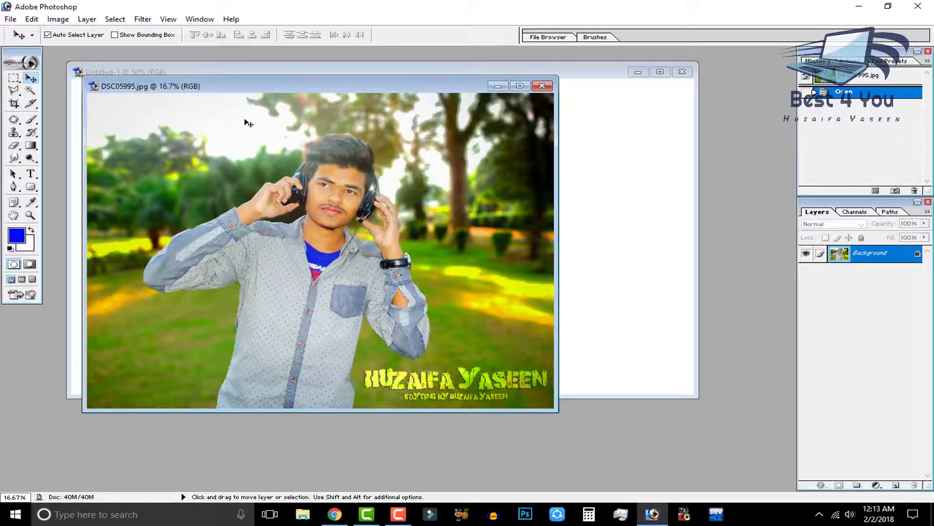
Dismiss the locked-layer warning and marquee-select the man's head in the photo
{"action": "left_click", "coordinate": [425, 229]}
{"action": "left_click", "coordinate": [466, 200]}
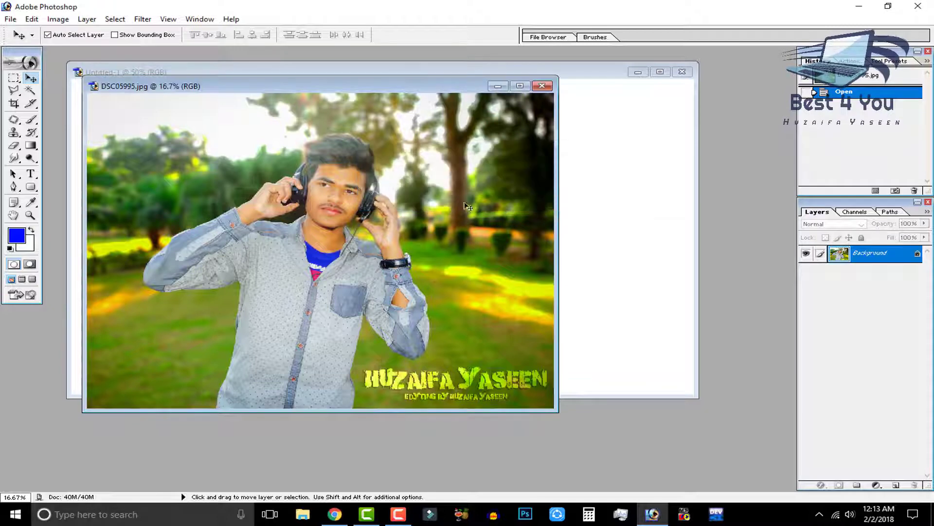
{"action": "left_click", "coordinate": [14, 78]}
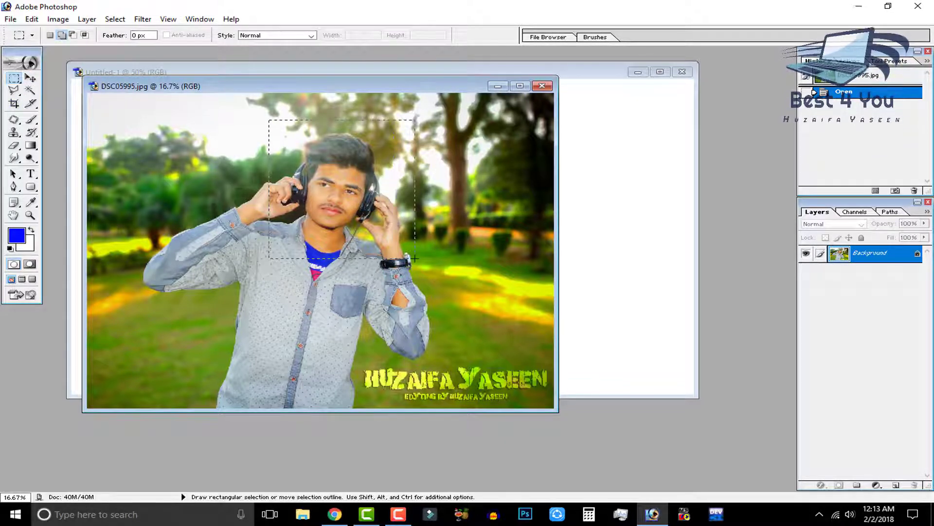
{"action": "left_click_drag", "start_coordinate": [411, 225], "coordinate": [415, 257]}
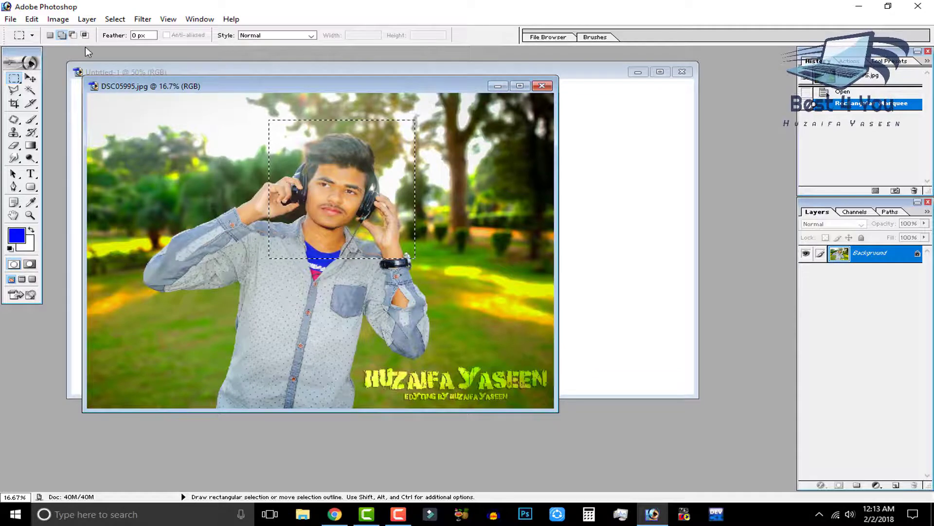
Paste the head into Untitled-1 as a new layer and scale it to about 55%
{"action": "left_click", "coordinate": [585, 145]}
{"action": "key", "text": "ctrl+v"}
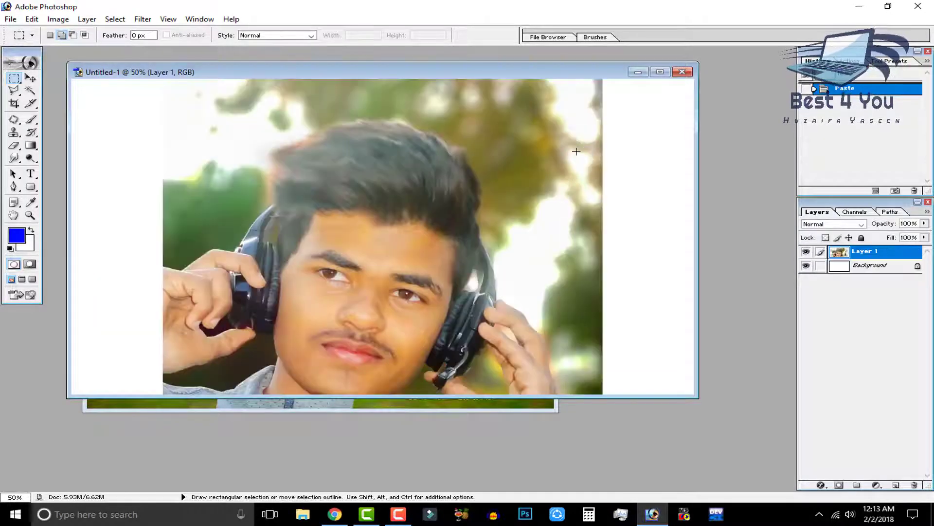
{"action": "key", "text": "ctrl+t"}
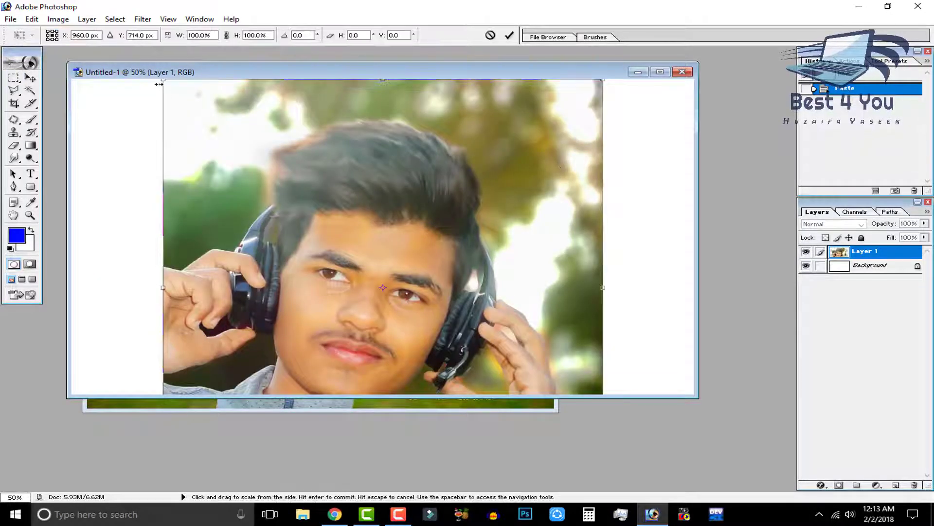
{"action": "mouse_move", "coordinate": [159, 87]}
{"action": "left_mouse_down"}
{"action": "mouse_move", "coordinate": [232, 126]}
{"action": "mouse_move", "coordinate": [268, 120]}
{"action": "left_mouse_up"}
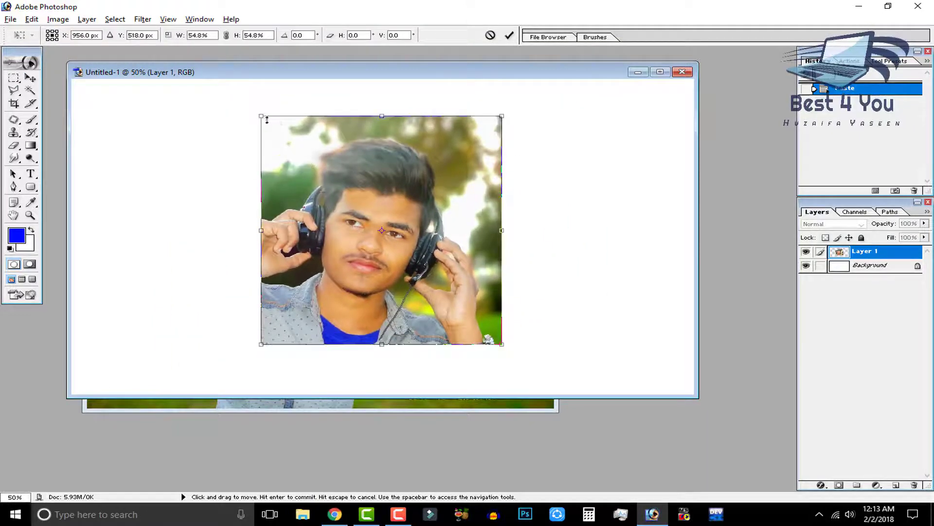
Commit the scaled portrait and save it as a 750 px brush preset named 'h'
{"action": "left_click", "coordinate": [509, 35]}
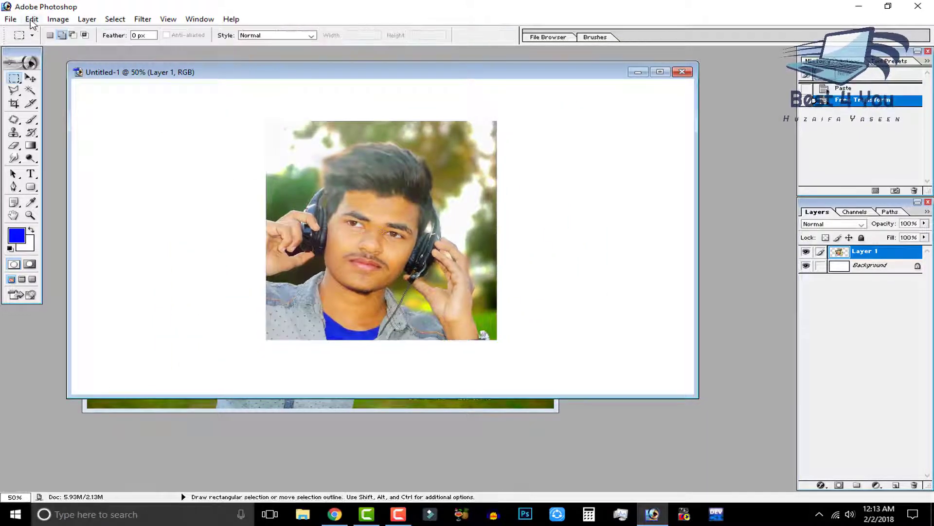
{"action": "left_click", "coordinate": [50, 21]}
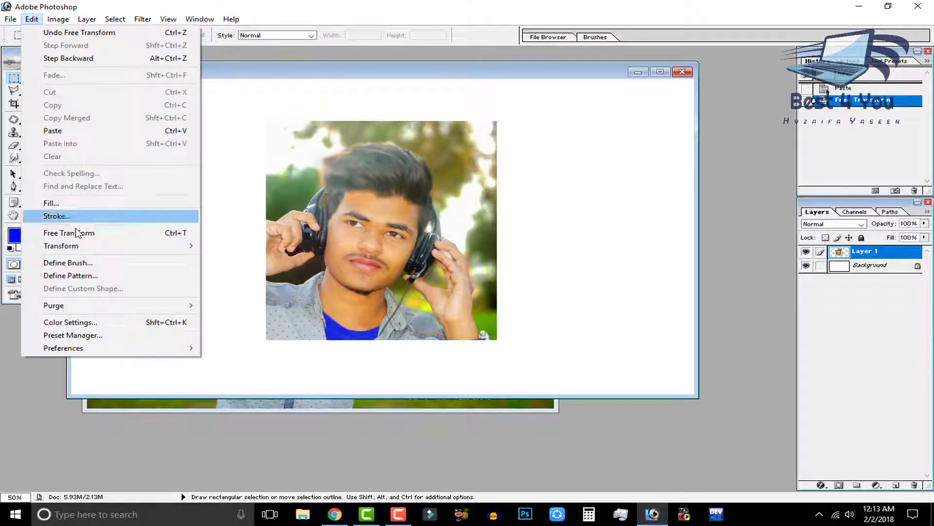
{"action": "left_click", "coordinate": [78, 263]}
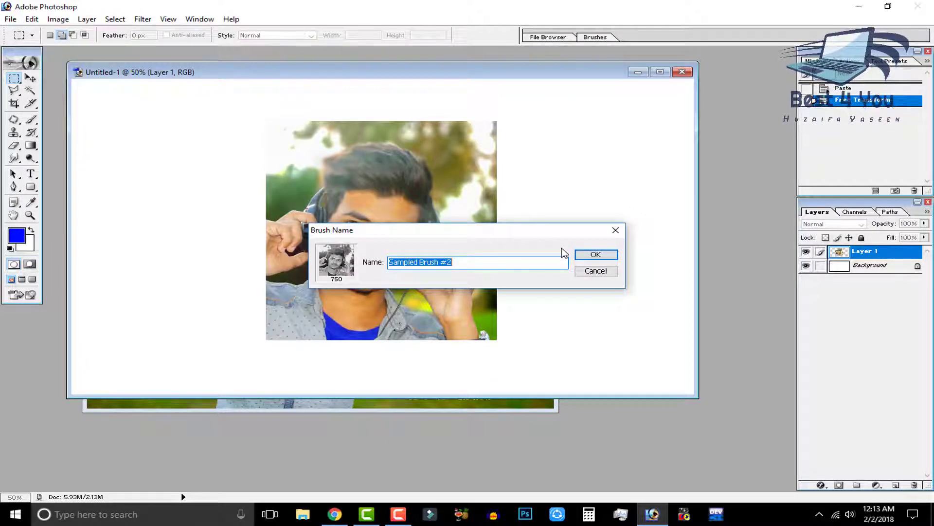
{"action": "type", "text": "hzua"}
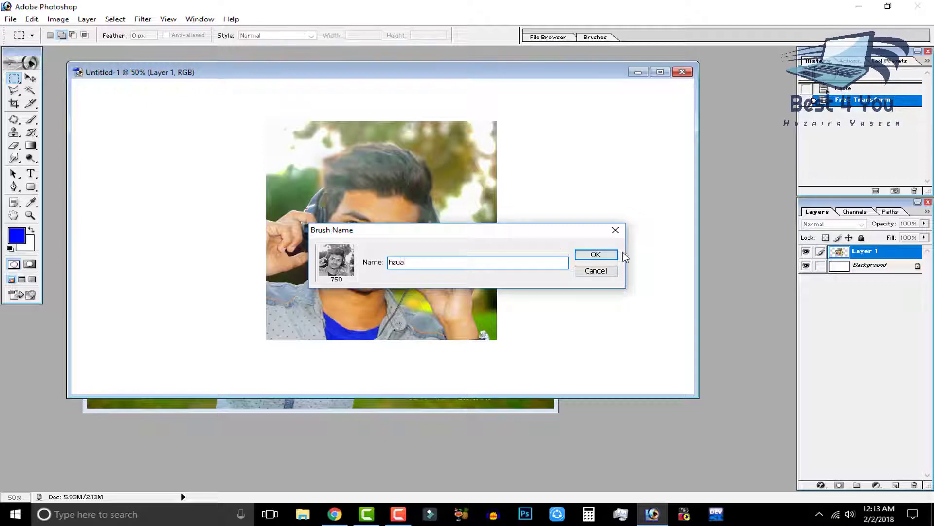
{"action": "left_click", "coordinate": [595, 255]}
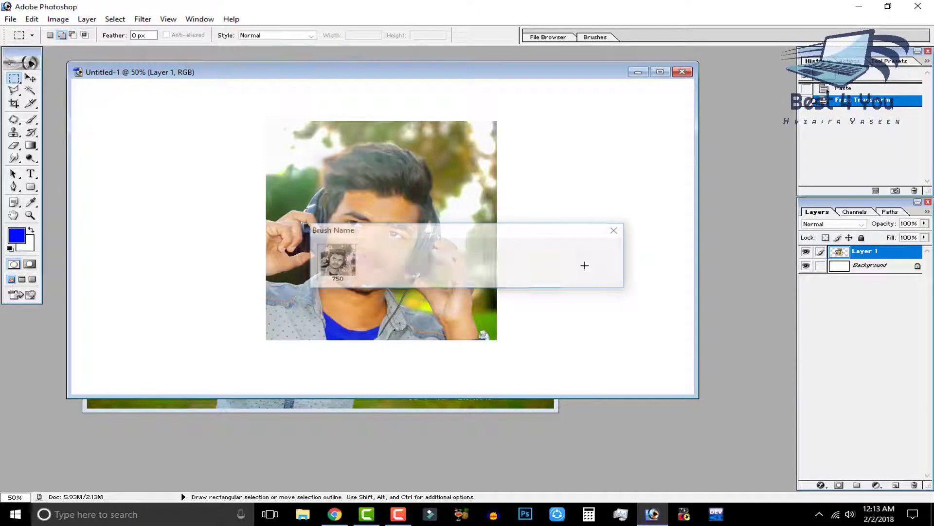
{"action": "left_click", "coordinate": [31, 119]}
{"action": "left_click", "coordinate": [88, 35]}
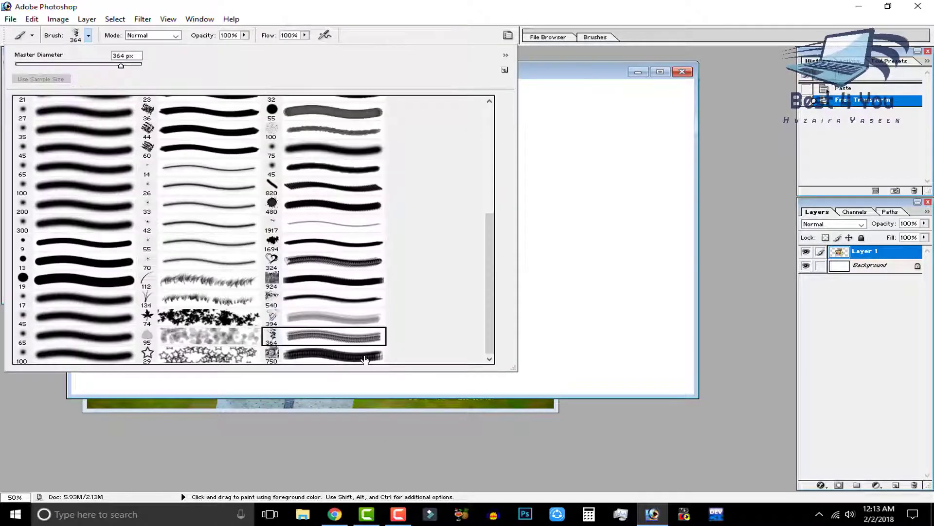
Select the 750 px portrait brush, test-stamp it, and clear the stamps again
{"action": "double_click", "coordinate": [365, 358]}
{"action": "left_click", "coordinate": [607, 234]}
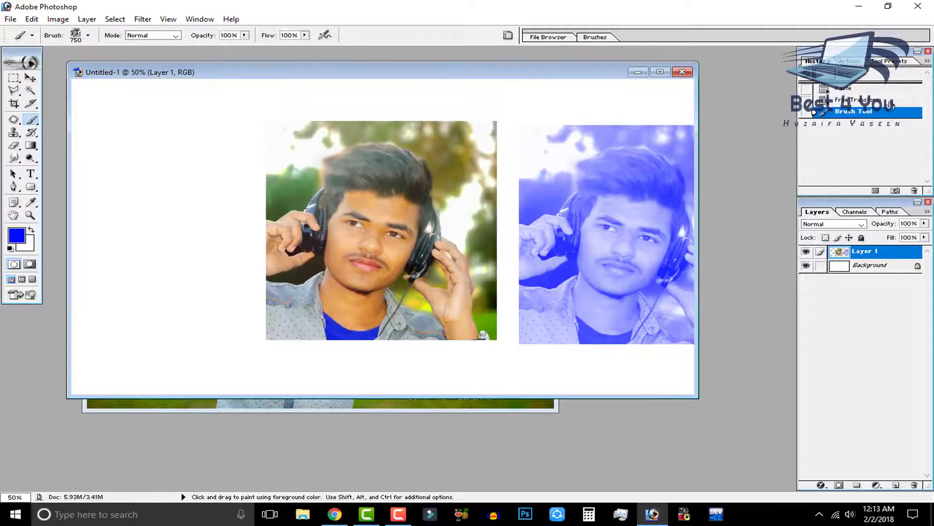
{"action": "left_click", "coordinate": [883, 73]}
{"action": "left_click", "coordinate": [495, 208]}
{"action": "key", "text": "ctrl+z"}
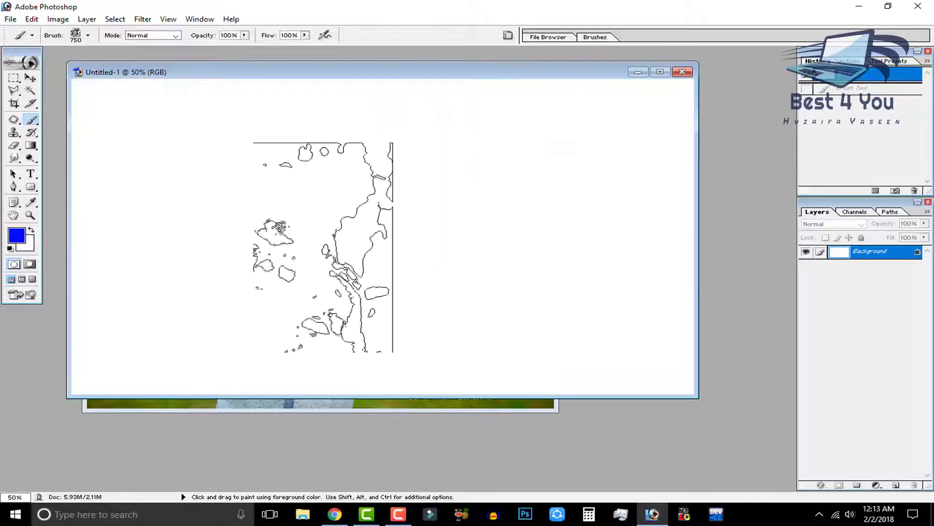
Set the foreground colour to white, then change it to black
{"action": "left_click", "coordinate": [16, 236]}
{"action": "left_click_drag", "start_coordinate": [601, 167], "coordinate": [567, 145]}
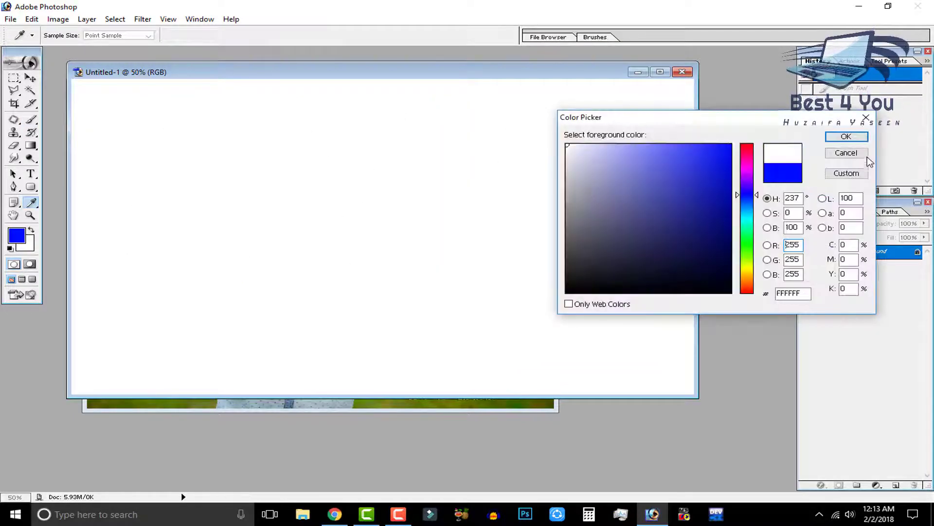
{"action": "left_click", "coordinate": [846, 137]}
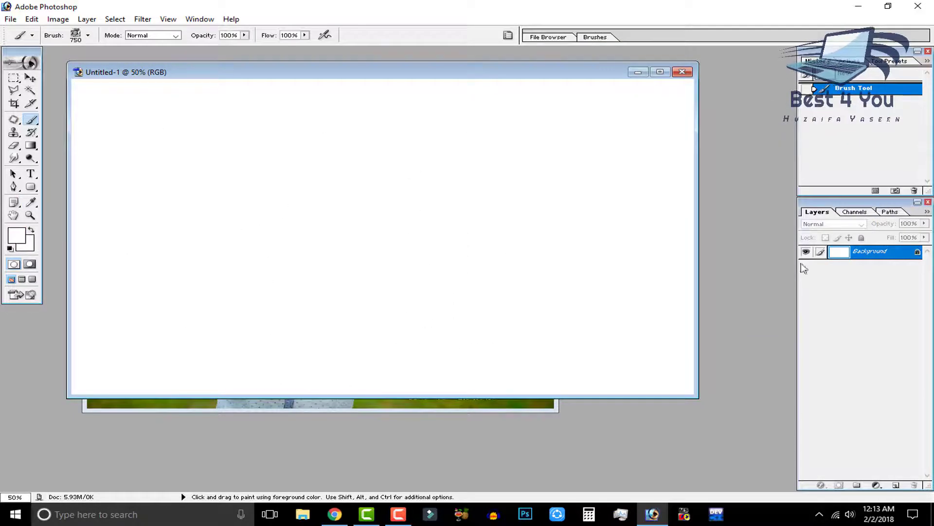
{"action": "left_click", "coordinate": [17, 235]}
{"action": "left_click", "coordinate": [567, 291]}
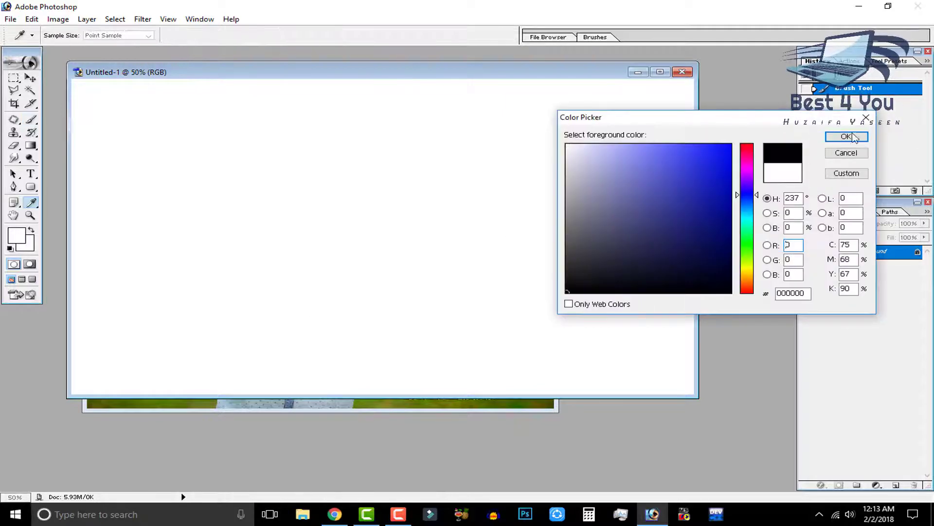
{"action": "left_click", "coordinate": [846, 137]}
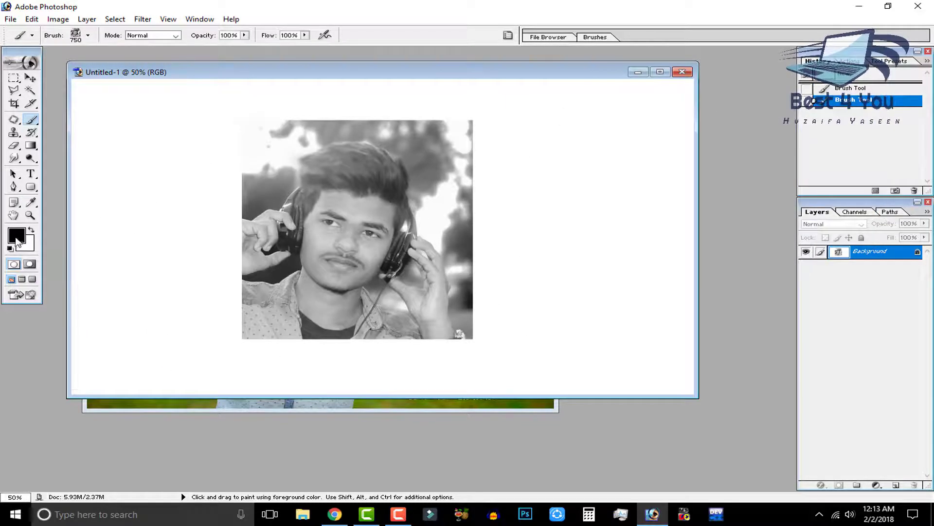
Try a green hue, then set the foreground colour to green
{"action": "left_click", "coordinate": [17, 237]}
{"action": "left_click", "coordinate": [747, 225]}
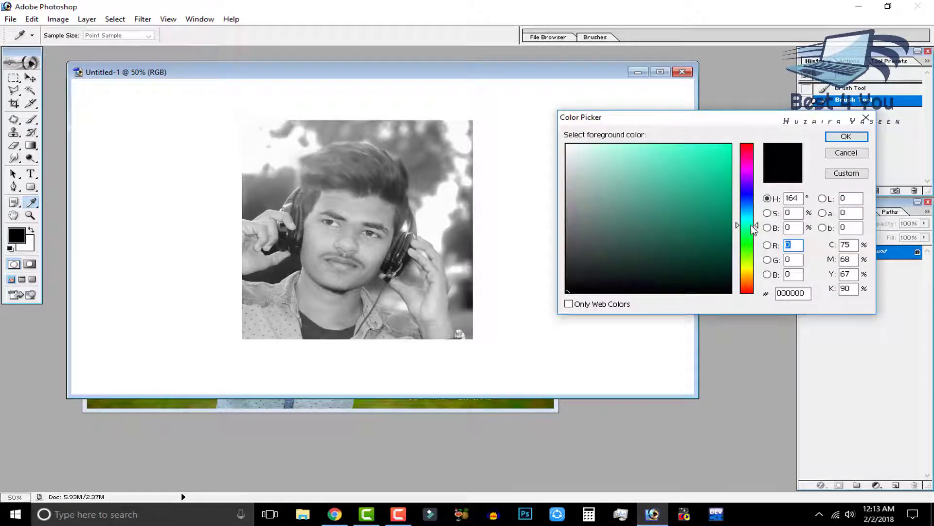
{"action": "left_click", "coordinate": [846, 137]}
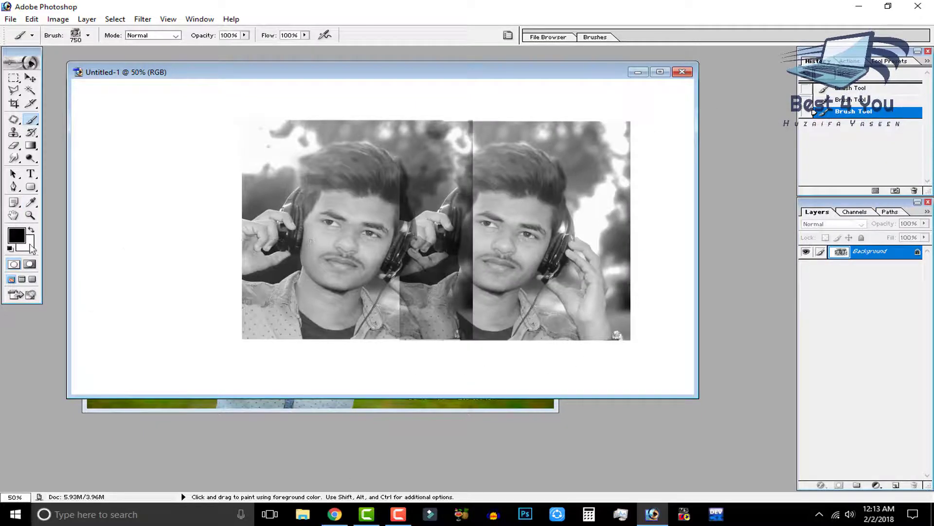
{"action": "left_click", "coordinate": [17, 237]}
{"action": "left_click", "coordinate": [675, 200]}
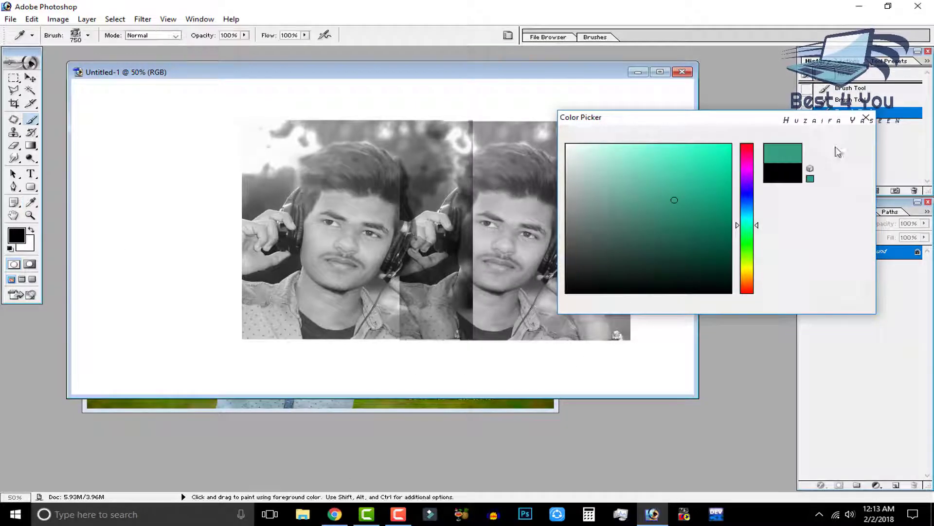
{"action": "left_click", "coordinate": [838, 152]}
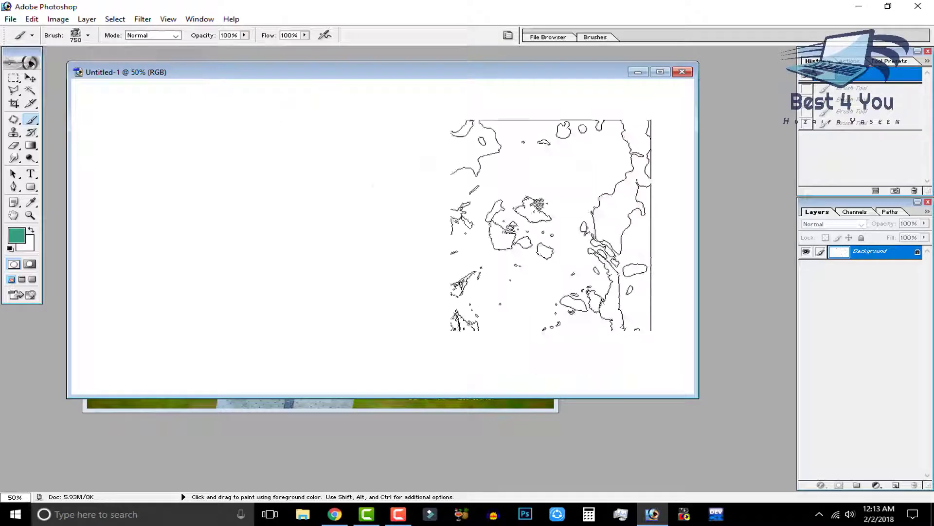
Return to the earlier face-stamp state, confirm olive, and set the background colour to bright yellow
{"action": "left_click", "coordinate": [851, 88]}
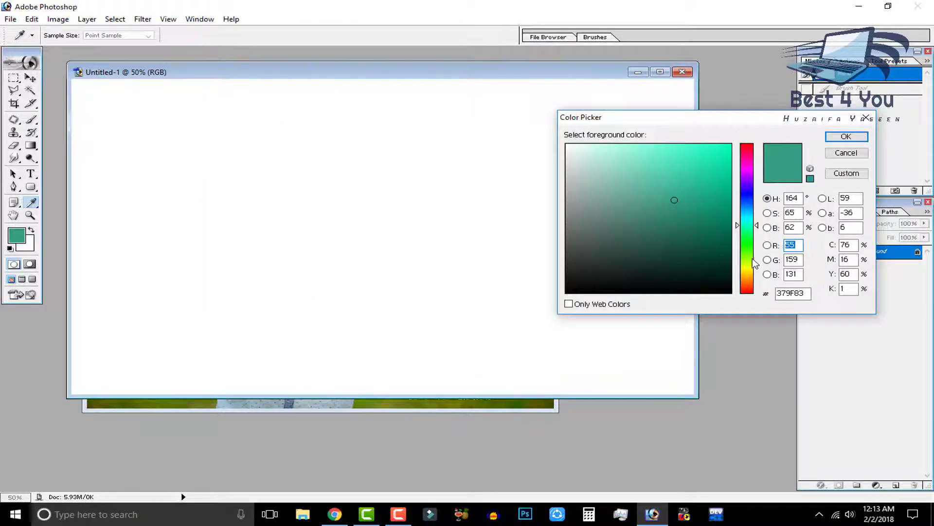
{"action": "left_click", "coordinate": [846, 137]}
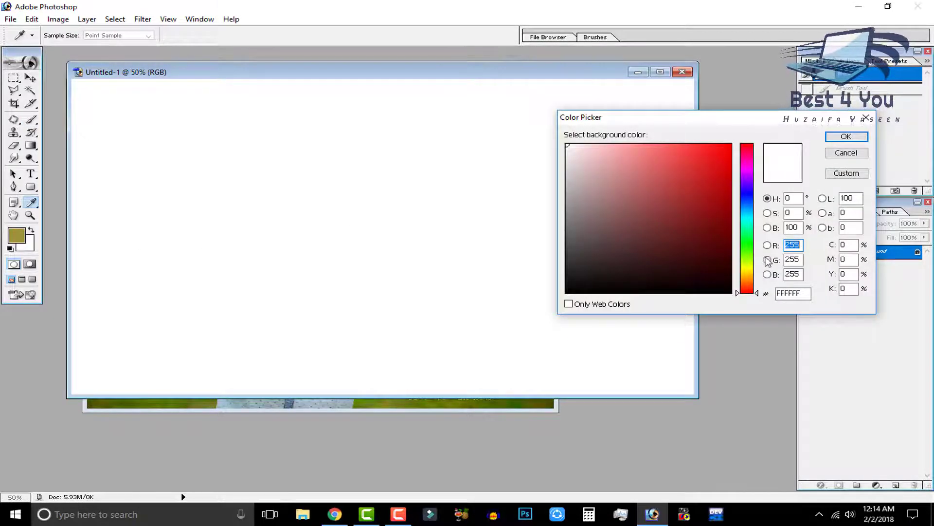
{"action": "left_click", "coordinate": [747, 267]}
{"action": "left_click", "coordinate": [730, 145]}
{"action": "left_click", "coordinate": [846, 137]}
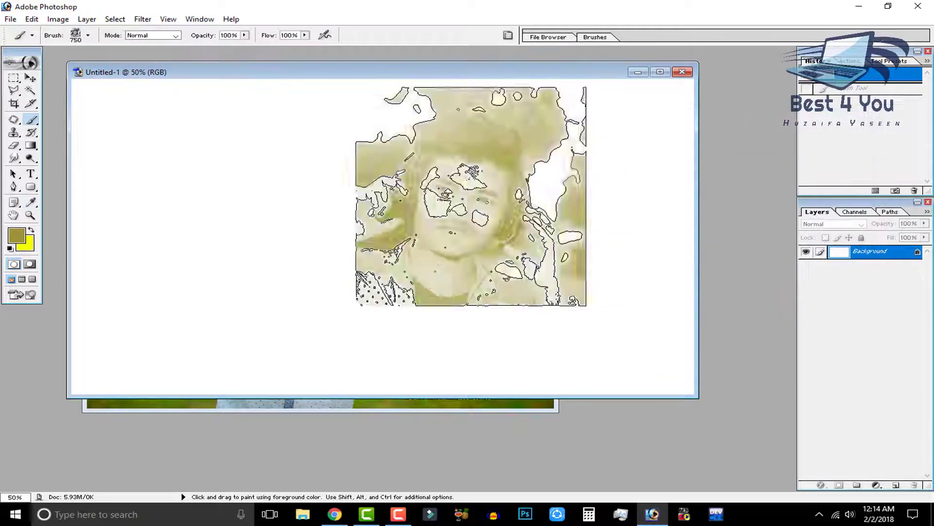
Make yellow the paint colour, stamp face marks across the canvas, then revert to blank
{"action": "left_click", "coordinate": [31, 230]}
{"action": "left_click", "coordinate": [170, 239]}
{"action": "left_click", "coordinate": [341, 245]}
{"action": "left_click_drag", "start_coordinate": [282, 263], "coordinate": [579, 263]}
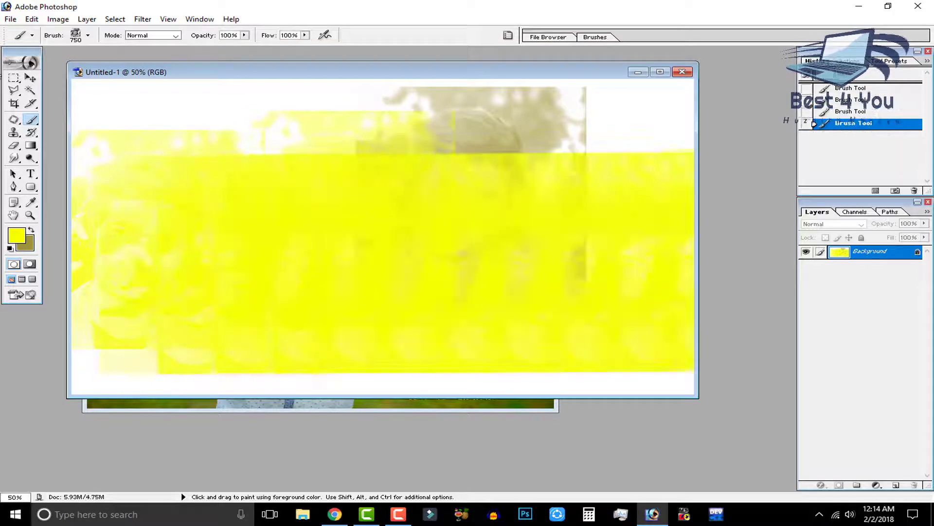
{"action": "left_click", "coordinate": [827, 73]}
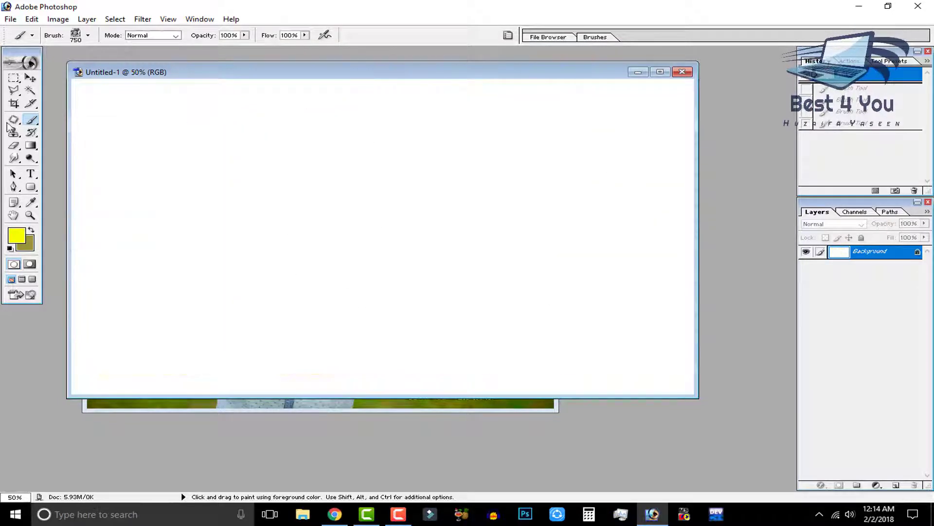
{"action": "left_click", "coordinate": [30, 66]}
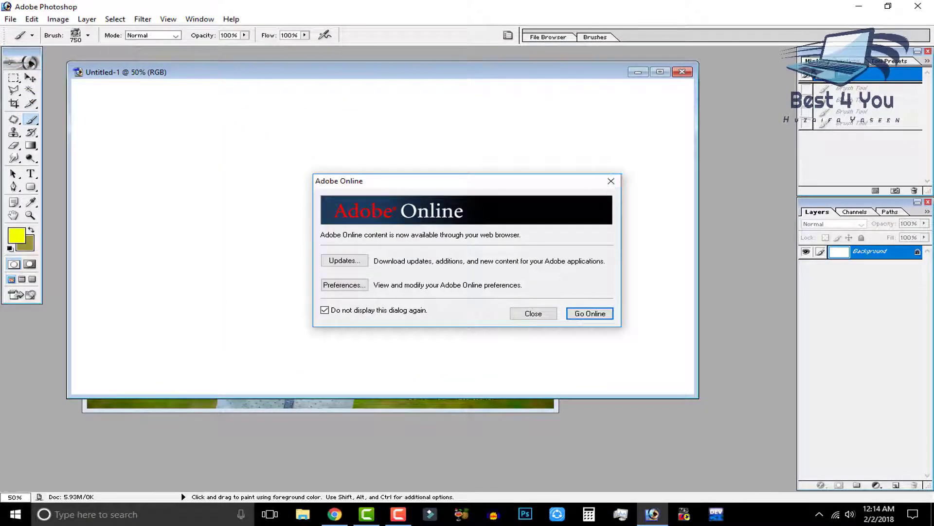
Dismiss the Adobe Online prompt and close DSC05995.jpg without saving
{"action": "key", "text": "Escape"}
{"action": "left_click", "coordinate": [30, 78]}
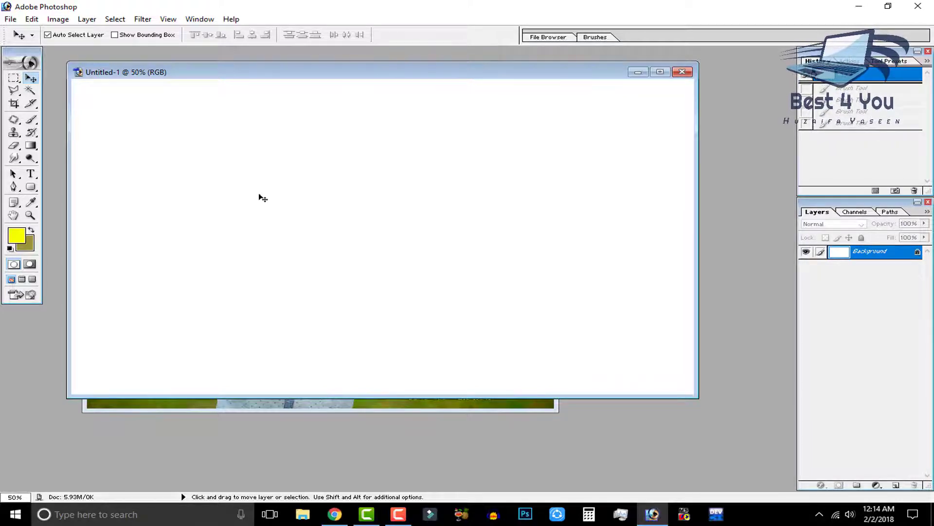
{"action": "left_click", "coordinate": [434, 408]}
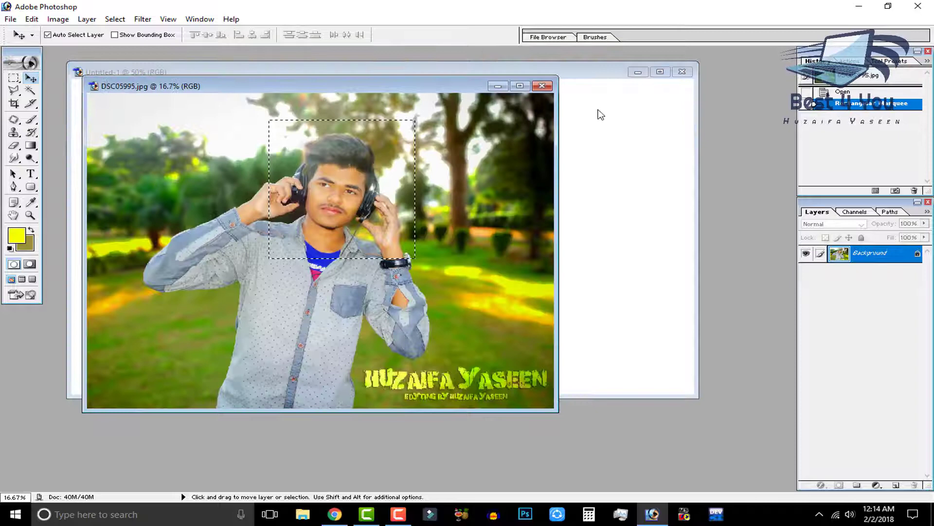
{"action": "left_click", "coordinate": [543, 86]}
{"action": "left_click", "coordinate": [477, 198]}
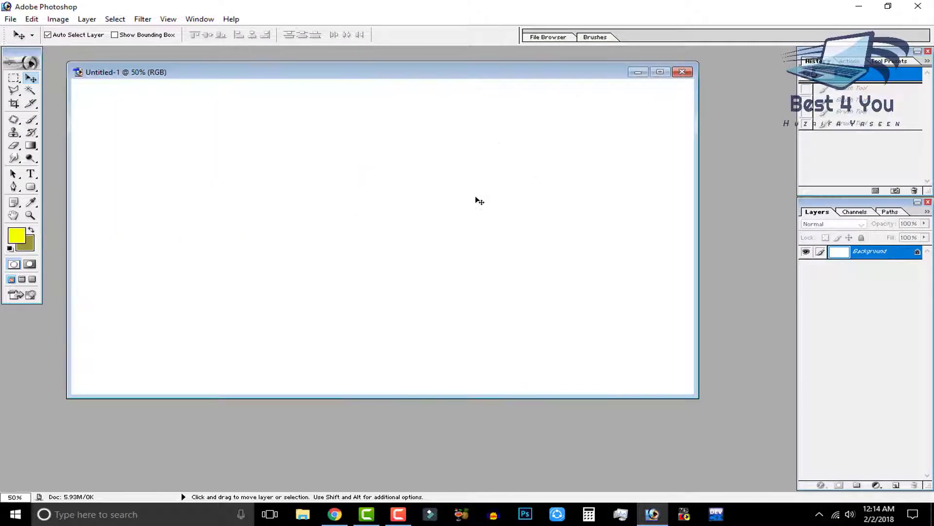
Type the word 'huzaifa' on the canvas in black and commit the text
{"action": "left_click", "coordinate": [31, 173]}
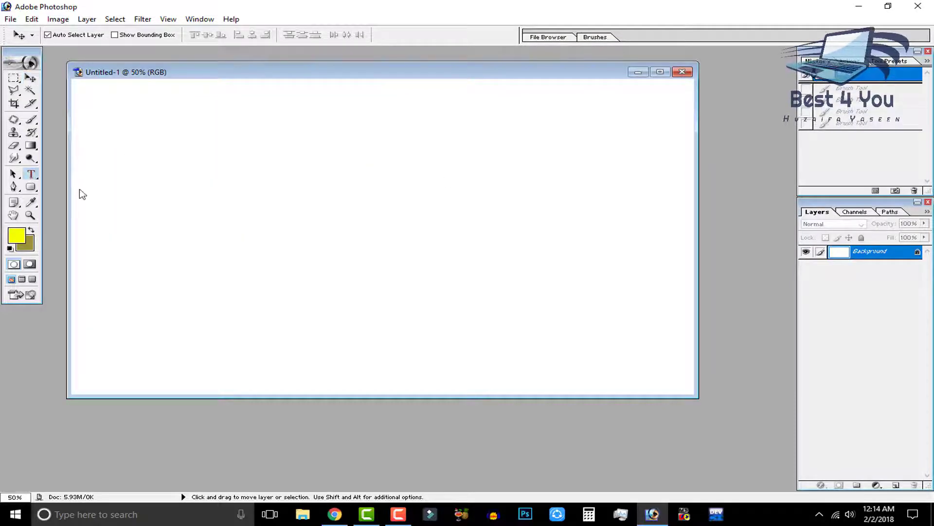
{"action": "left_click", "coordinate": [237, 224]}
{"action": "type", "text": "huzaifa"}
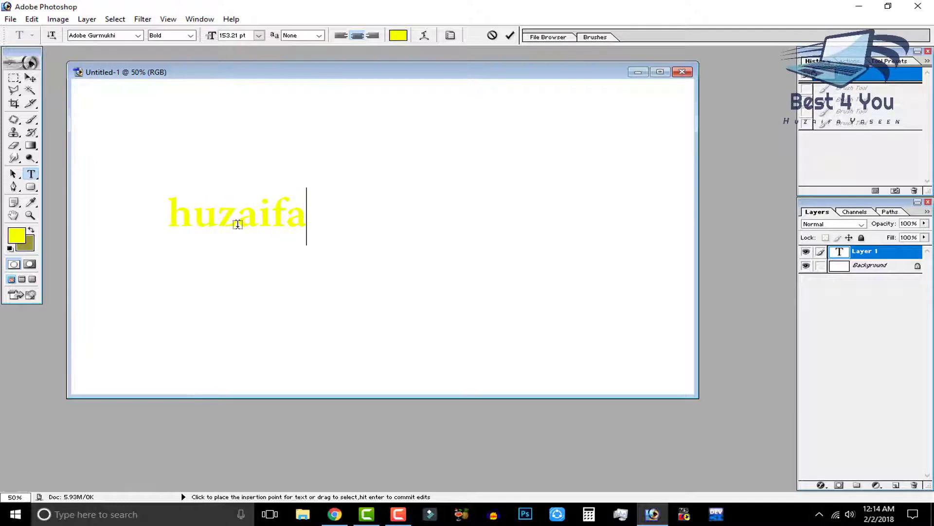
{"action": "left_click", "coordinate": [11, 248]}
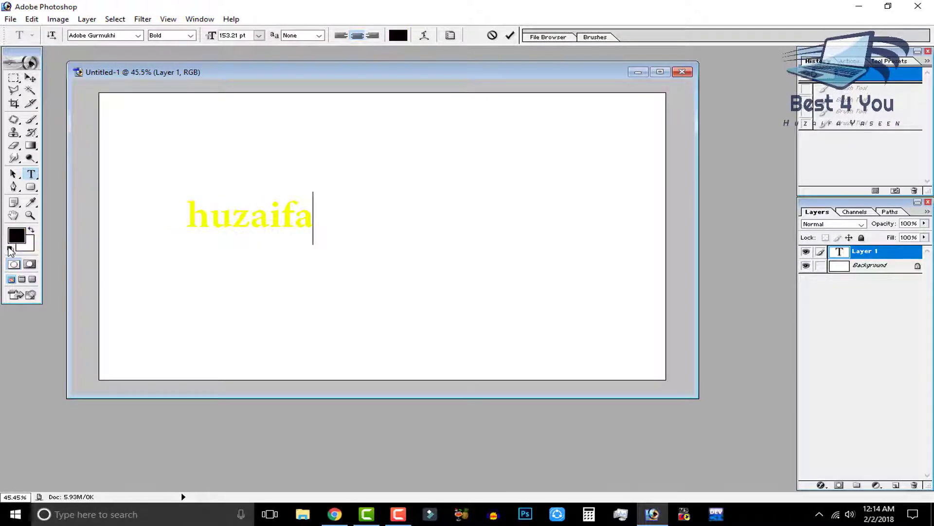
{"action": "double_click", "coordinate": [312, 215]}
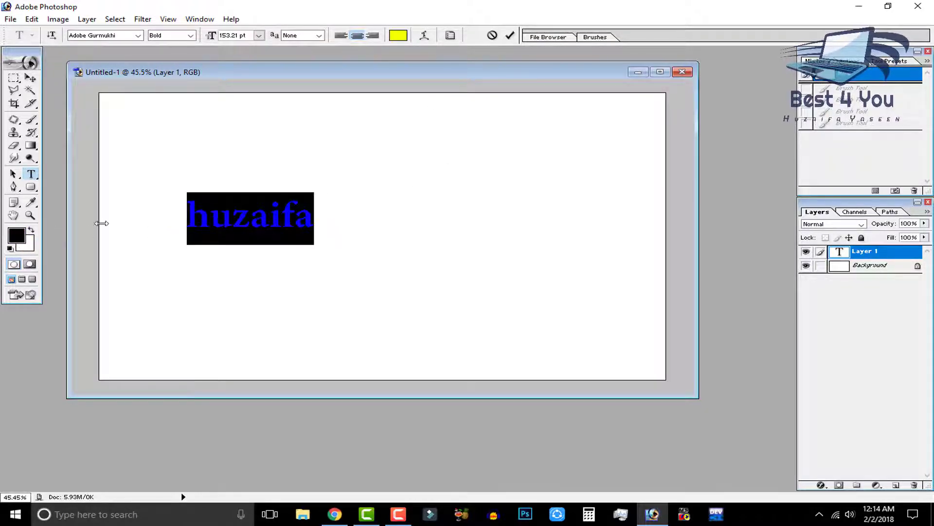
{"action": "left_click", "coordinate": [15, 237]}
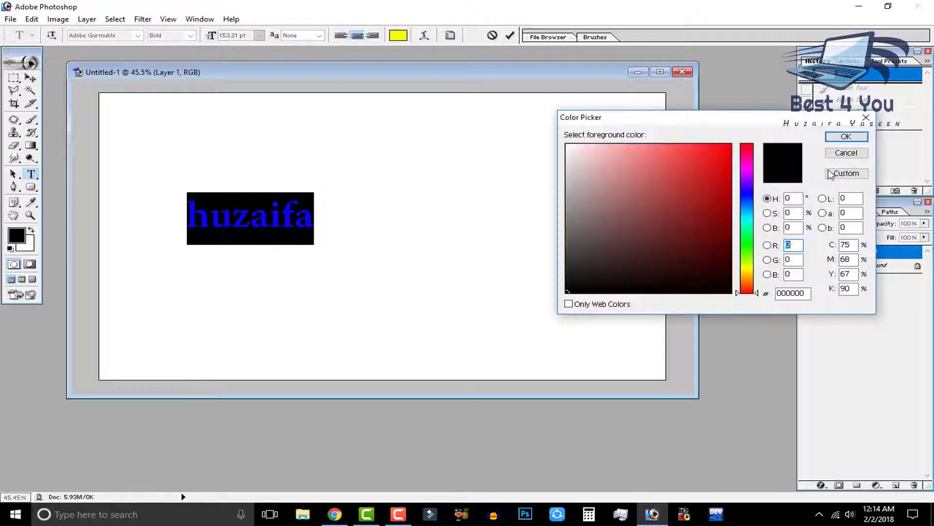
{"action": "left_click", "coordinate": [831, 139]}
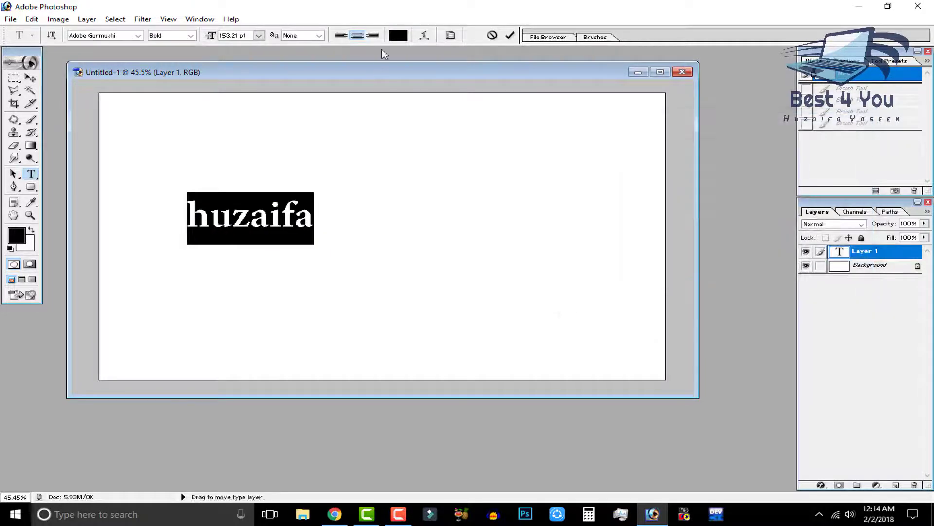
{"action": "left_click", "coordinate": [510, 35]}
Define the black huzaifa text as a new brush with the default name
{"action": "left_click", "coordinate": [31, 19]}
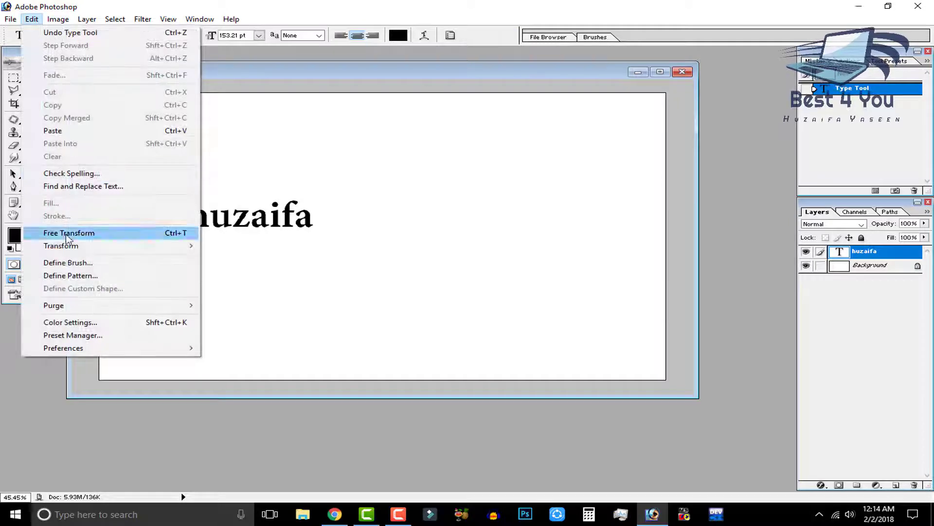
{"action": "left_click", "coordinate": [68, 263]}
{"action": "left_click", "coordinate": [594, 255]}
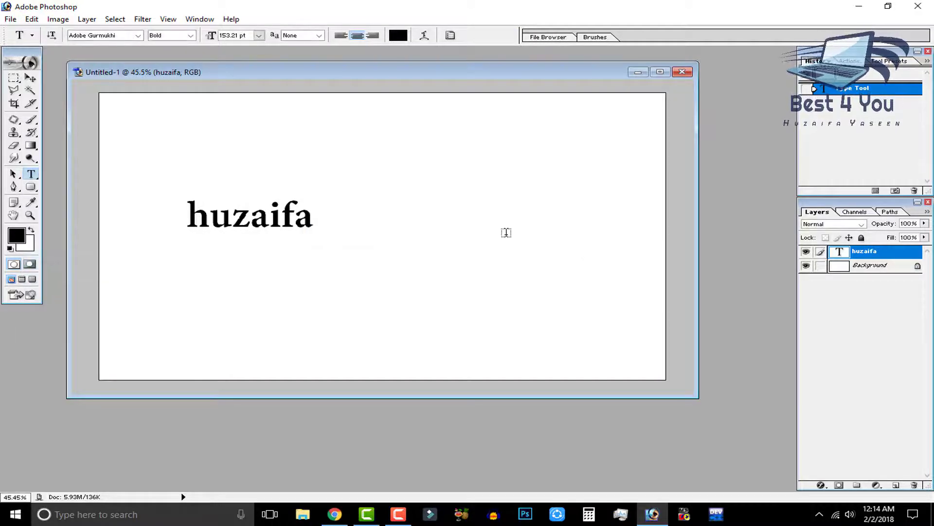
{"action": "left_click", "coordinate": [138, 35]}
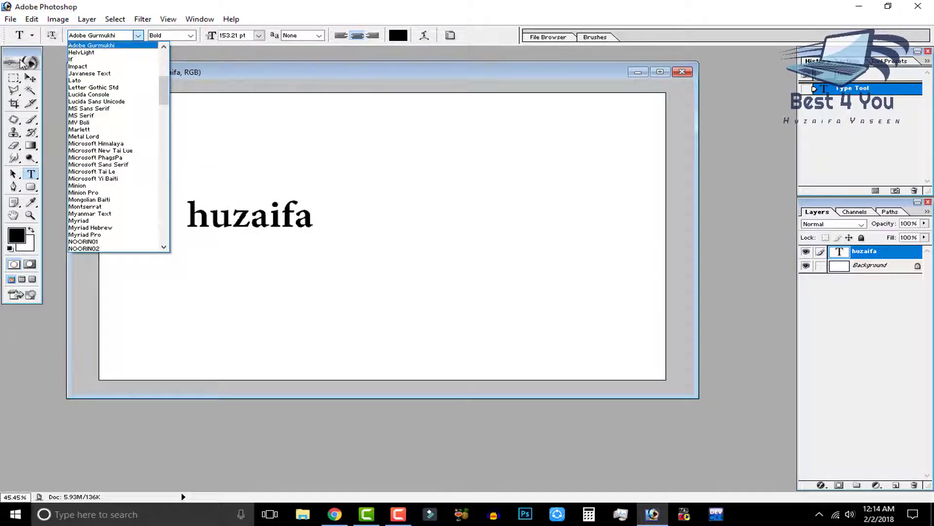
{"action": "left_click", "coordinate": [31, 119]}
Select the new huzaifa 425 brush and rasterize the huzaifa type layer
{"action": "left_click", "coordinate": [31, 120]}
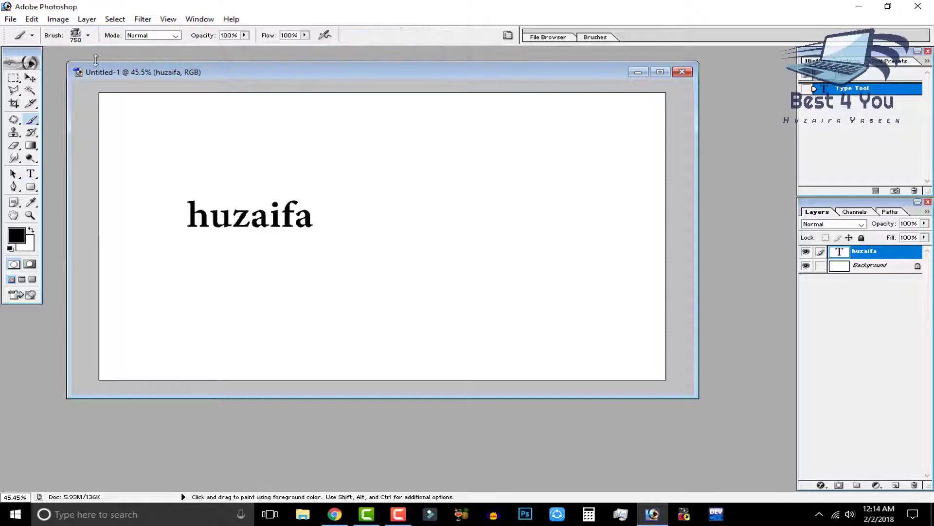
{"action": "left_click", "coordinate": [88, 35]}
{"action": "scroll", "coordinate": [292, 292], "scroll_direction": "down", "scroll_amount": 1}
{"action": "left_click", "coordinate": [292, 318]}
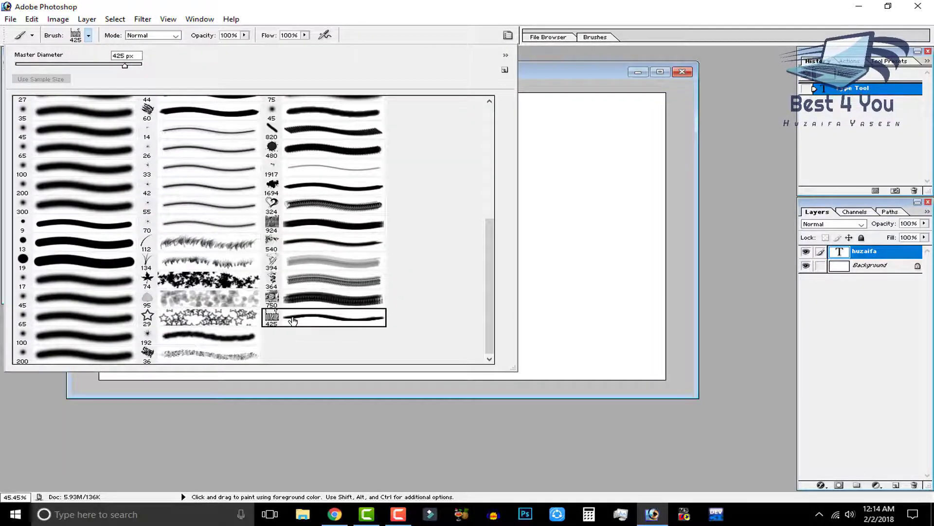
{"action": "left_click", "coordinate": [594, 280]}
{"action": "left_click", "coordinate": [436, 202]}
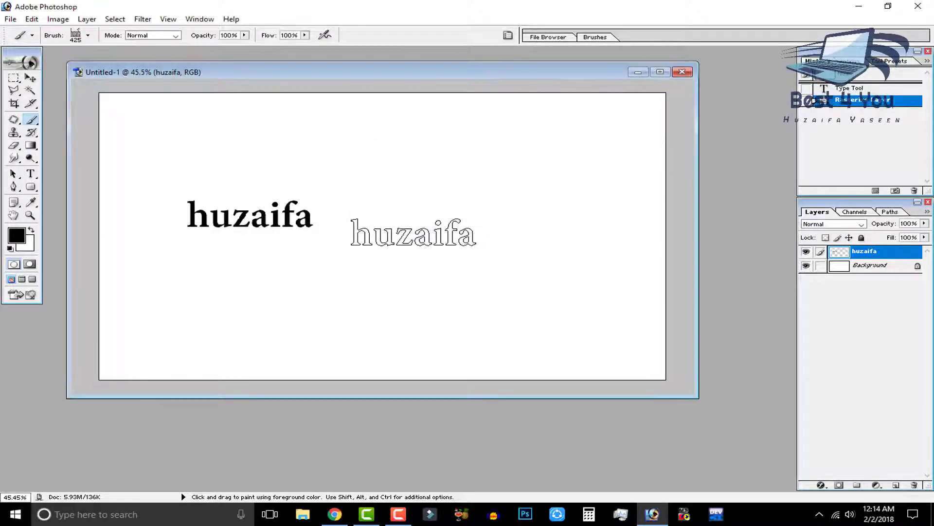
Stamp the huzaifa brush repeatedly across the top and lower left of the canvas
{"action": "left_click", "coordinate": [414, 233]}
{"action": "left_click", "coordinate": [458, 297]}
{"action": "left_click_drag", "start_coordinate": [280, 146], "coordinate": [533, 180]}
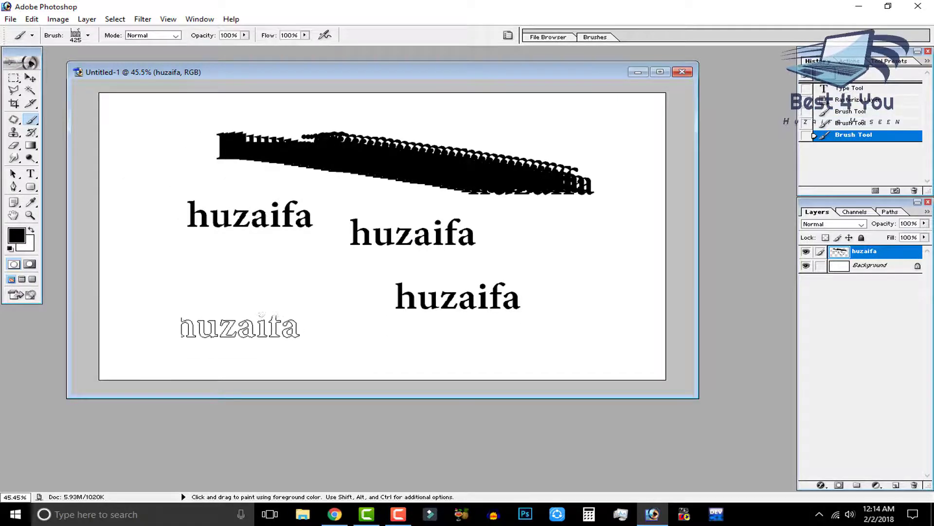
{"action": "left_click_drag", "start_coordinate": [215, 292], "coordinate": [222, 304]}
{"action": "left_click", "coordinate": [287, 341]}
{"action": "left_click", "coordinate": [306, 327]}
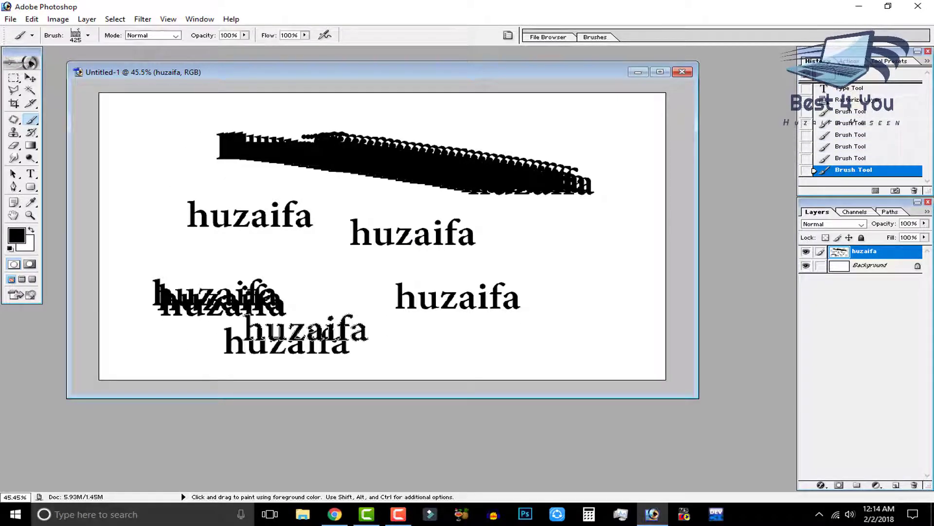
{"action": "left_click", "coordinate": [849, 74]}
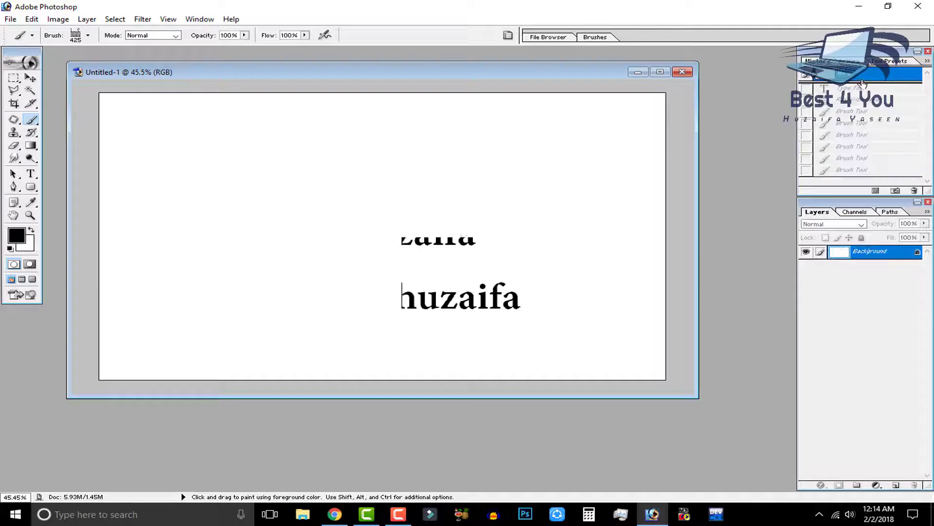